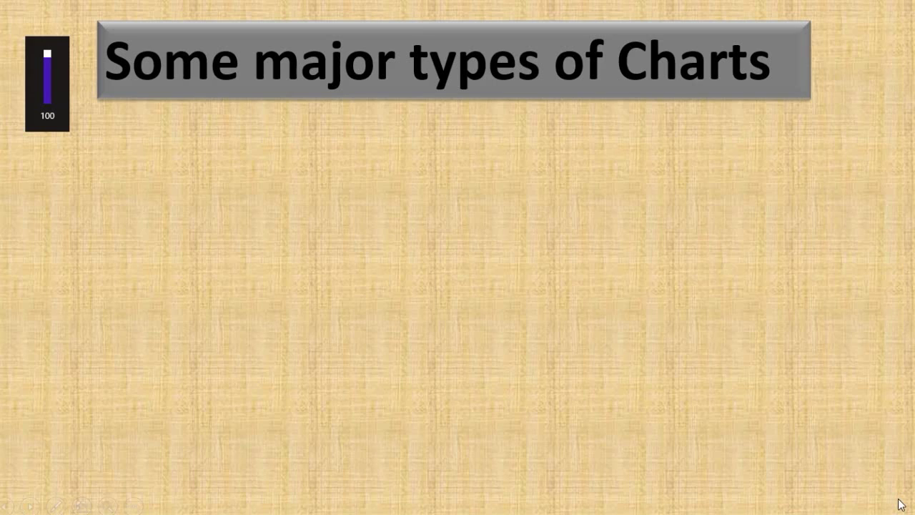
{"action": "left_click", "coordinate": [900, 504]}
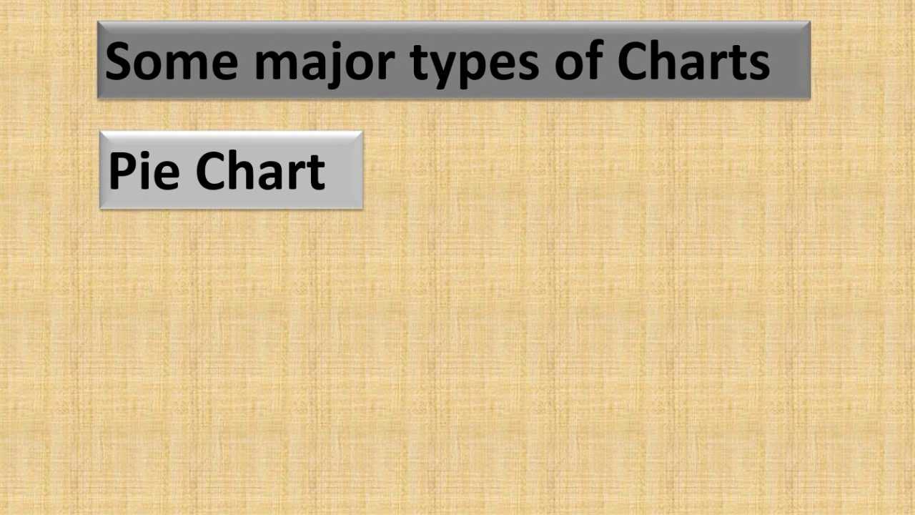
{"action": "key", "text": "space"}
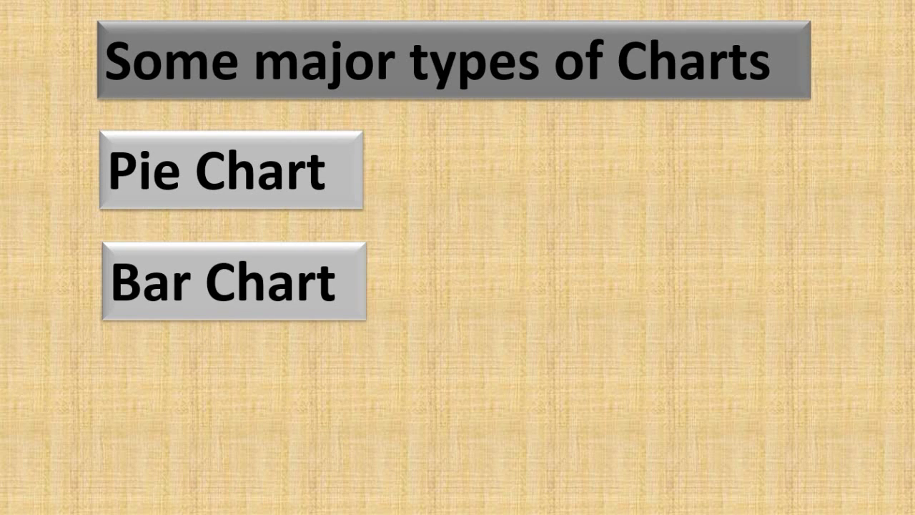
{"action": "key", "text": "space"}
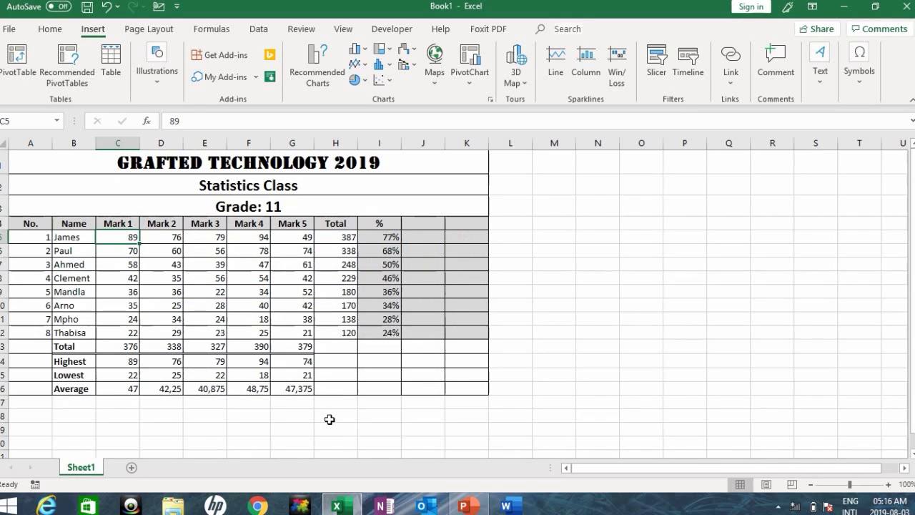
{"action": "left_click", "coordinate": [328, 419]}
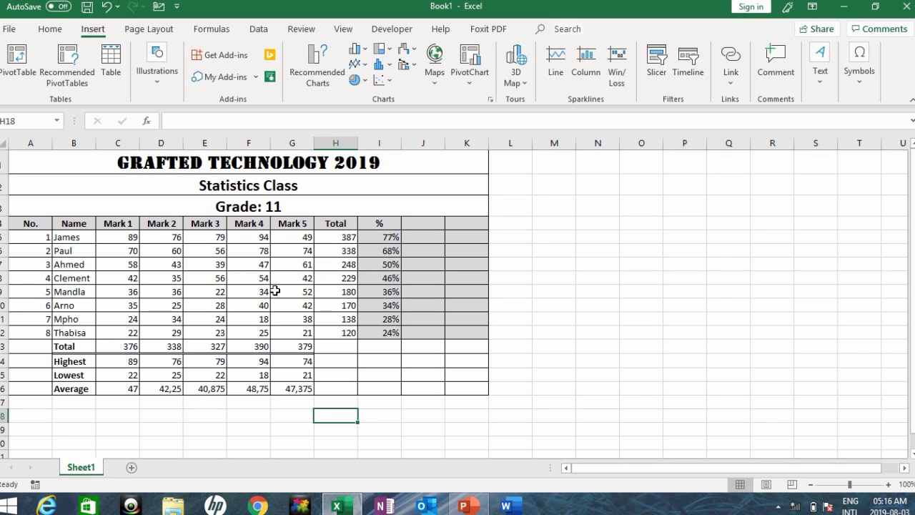
{"action": "left_click", "coordinate": [221, 264]}
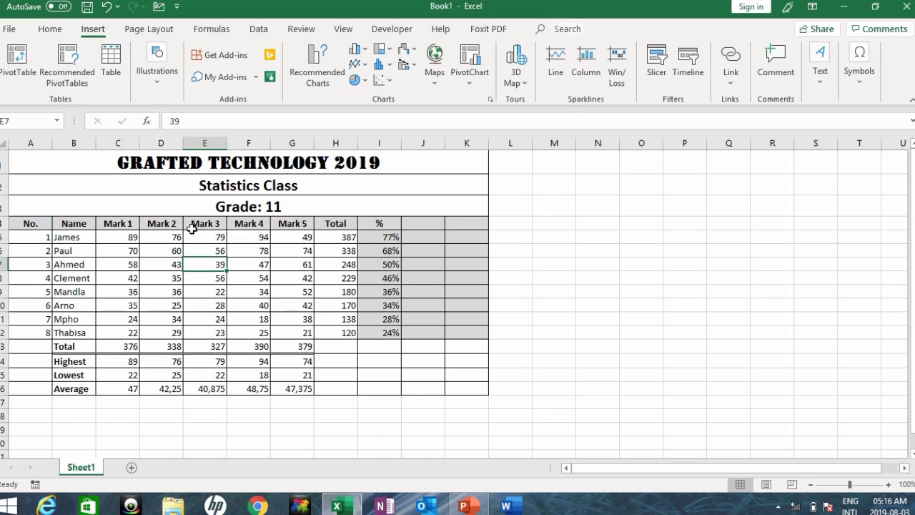
{"action": "left_click", "coordinate": [116, 224]}
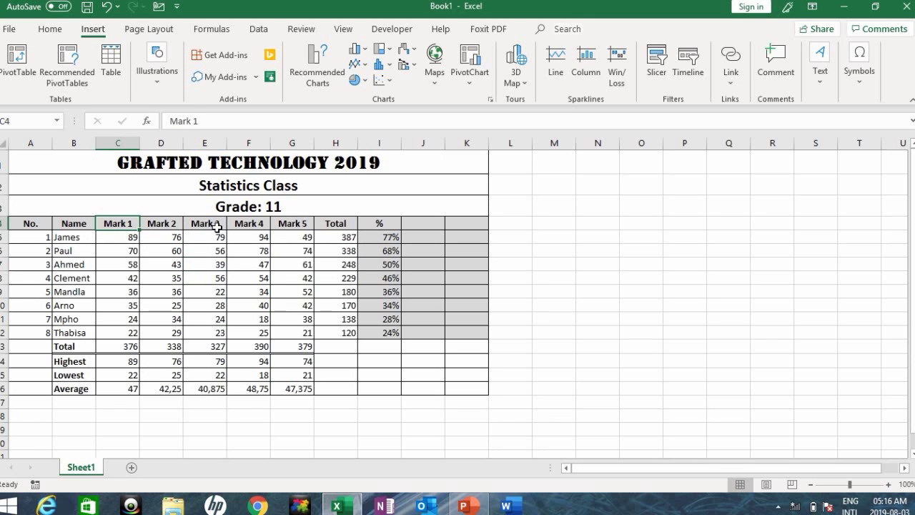
{"action": "left_click", "coordinate": [79, 261]}
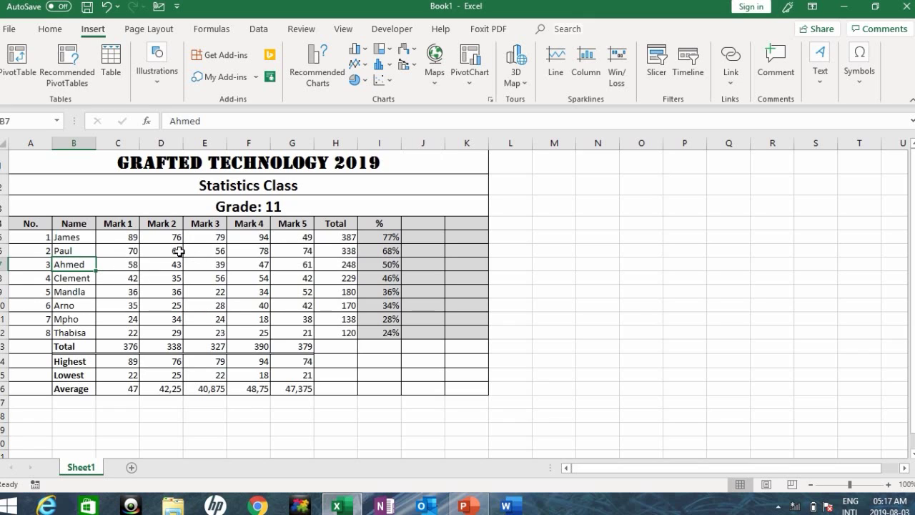
Step: Insert a 2-D clustered column chart of Mark 1 to Mark 3 for the first four students, using cells B4:E8
{"action": "left_click", "coordinate": [68, 224]}
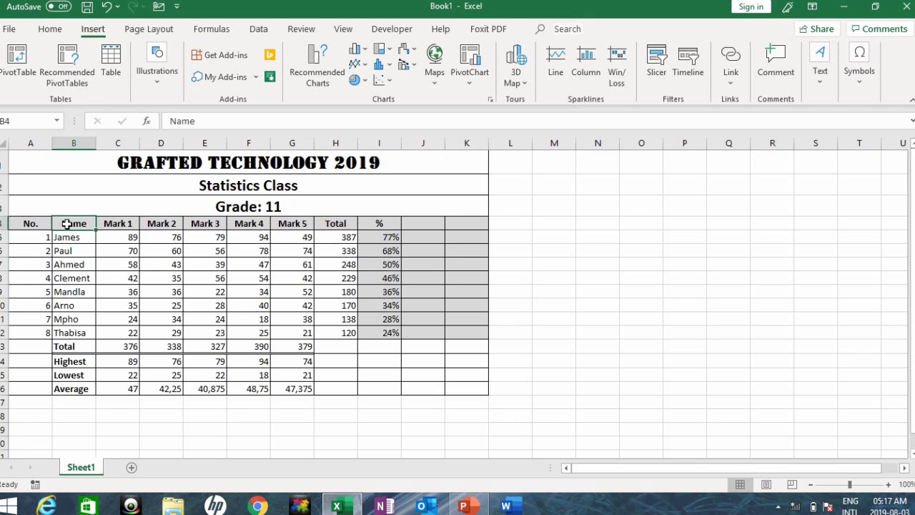
{"action": "left_click_drag", "start_coordinate": [90, 224], "coordinate": [215, 288]}
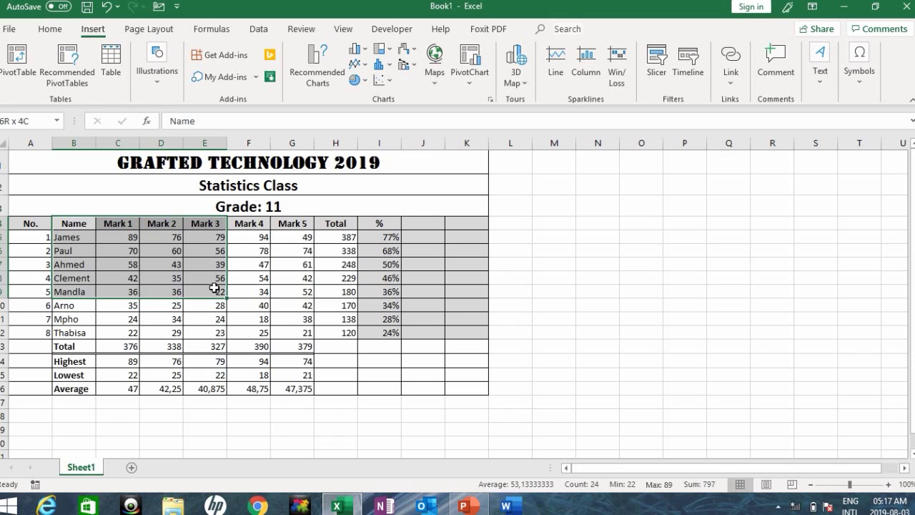
{"action": "left_click_drag", "start_coordinate": [214, 287], "coordinate": [217, 279]}
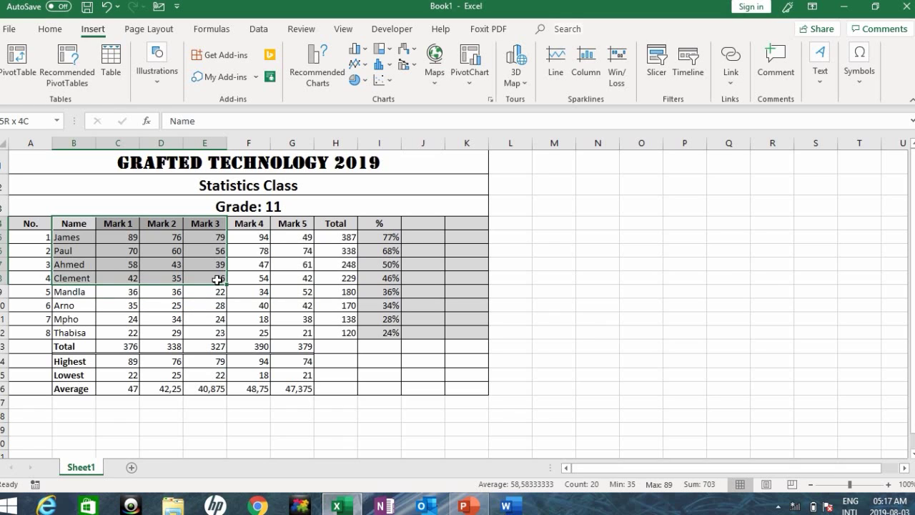
{"action": "left_click_drag", "start_coordinate": [216, 279], "coordinate": [217, 280]}
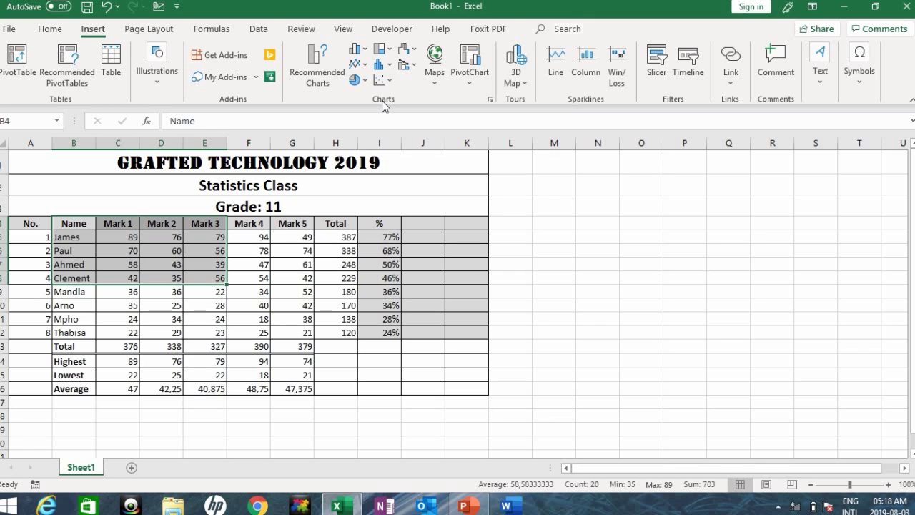
{"action": "left_click", "coordinate": [366, 49]}
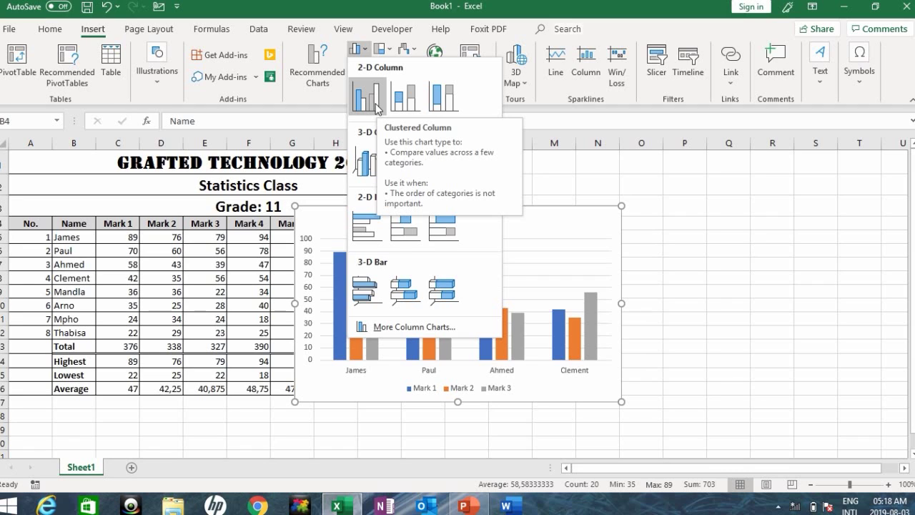
{"action": "left_click", "coordinate": [366, 96]}
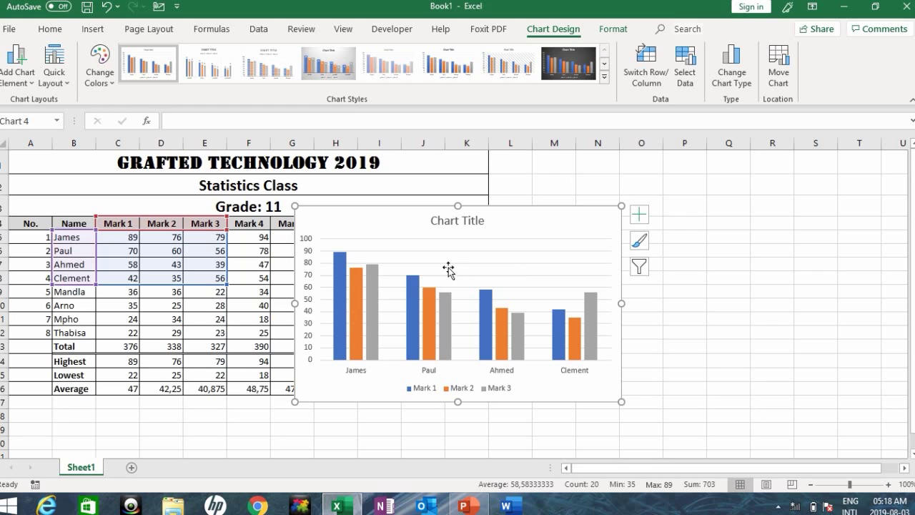
Step: Place the column chart's legend on the right side of the chart
{"action": "mouse_move", "coordinate": [490, 294]}
{"action": "left_click", "coordinate": [888, 485]}
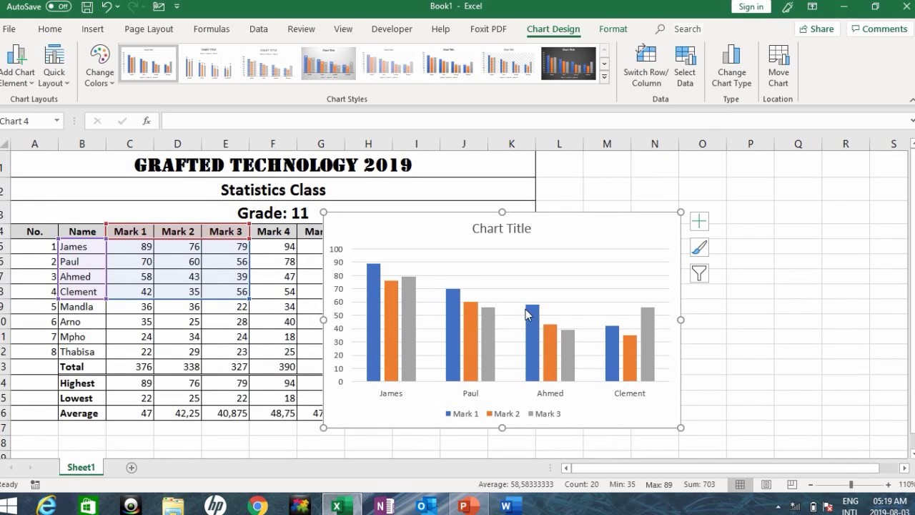
{"action": "mouse_move", "coordinate": [527, 313]}
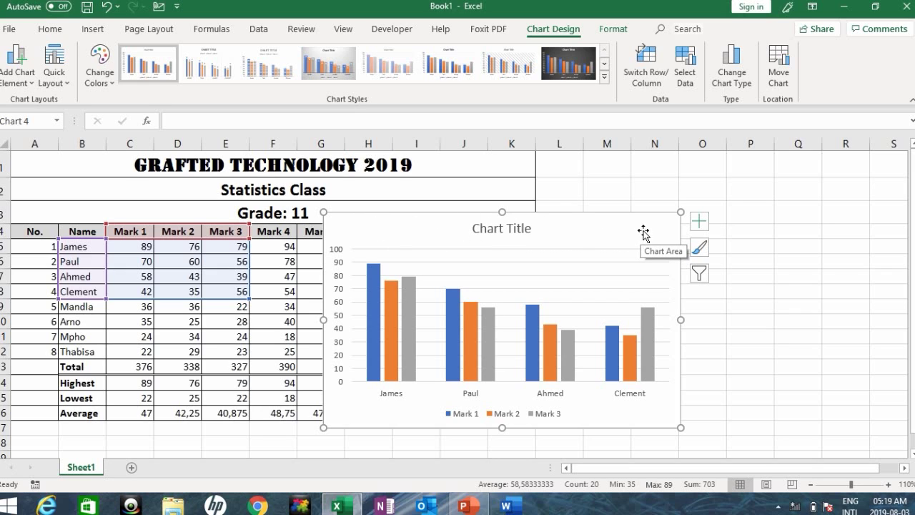
{"action": "left_click", "coordinate": [712, 312]}
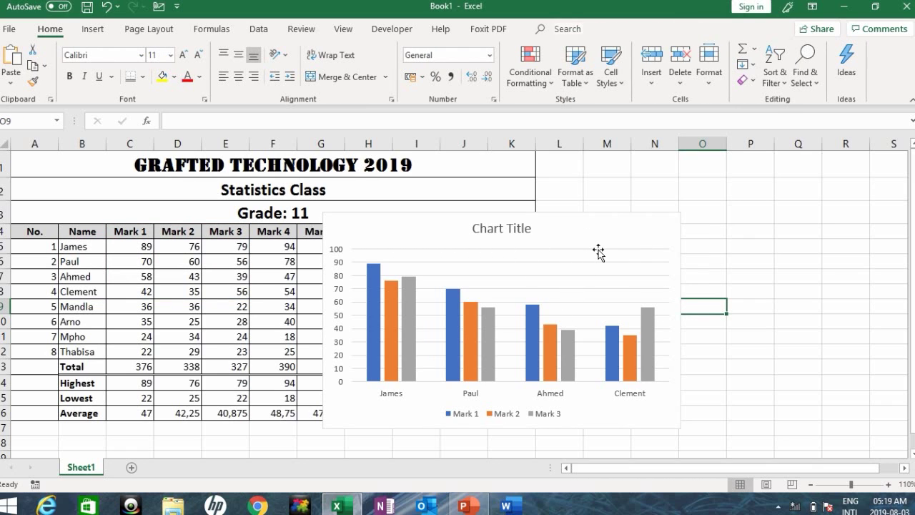
{"action": "left_click", "coordinate": [652, 227]}
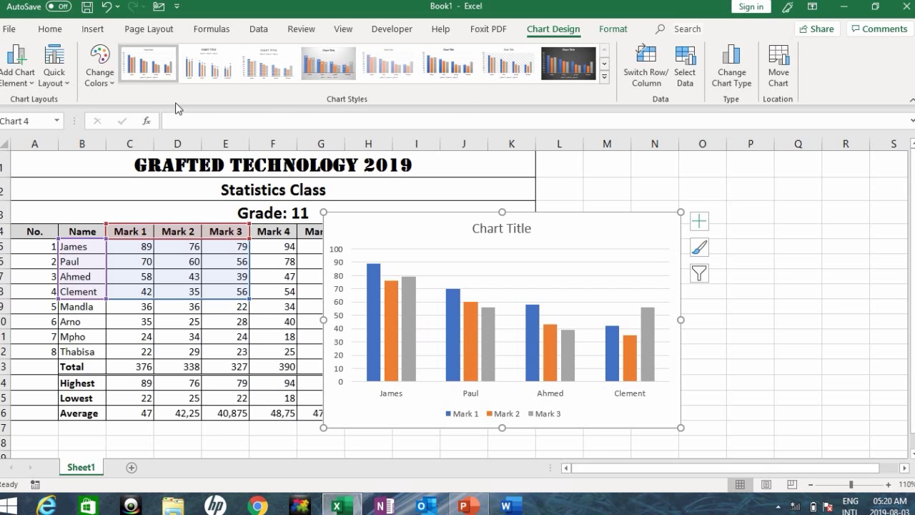
{"action": "left_click", "coordinate": [30, 82]}
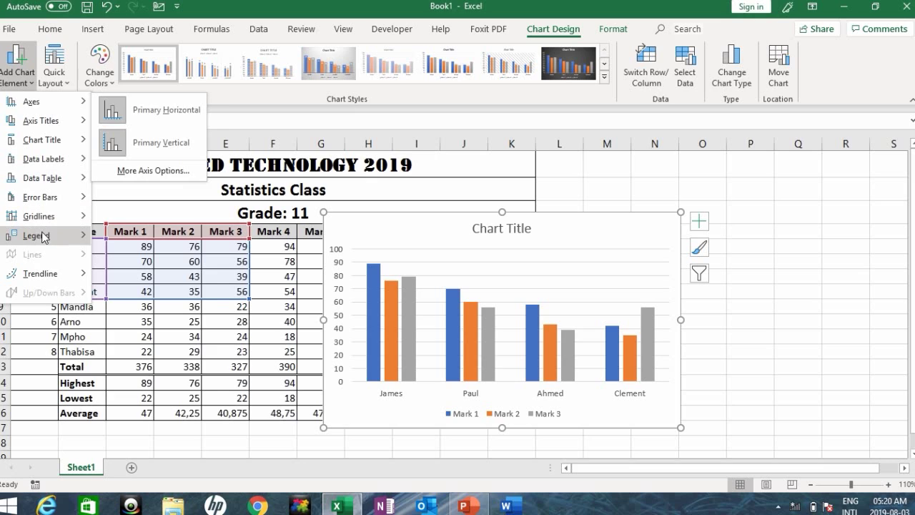
{"action": "mouse_move", "coordinate": [43, 236]}
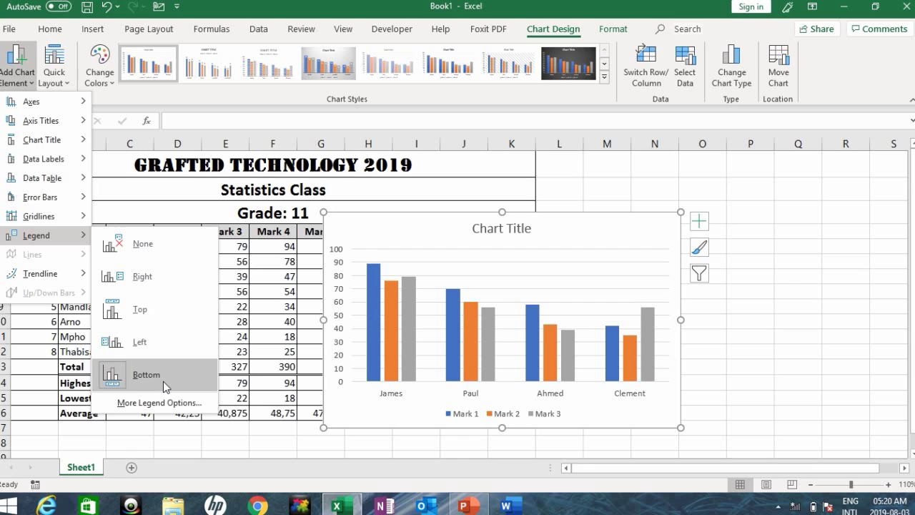
{"action": "left_click", "coordinate": [155, 278]}
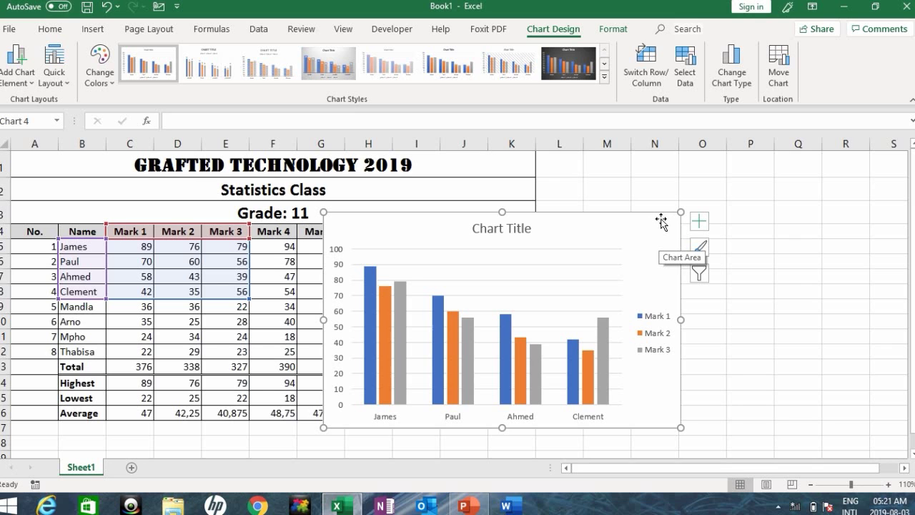
Step: Reposition the chart slightly up and to the right on Sheet1
{"action": "left_click", "coordinate": [744, 311]}
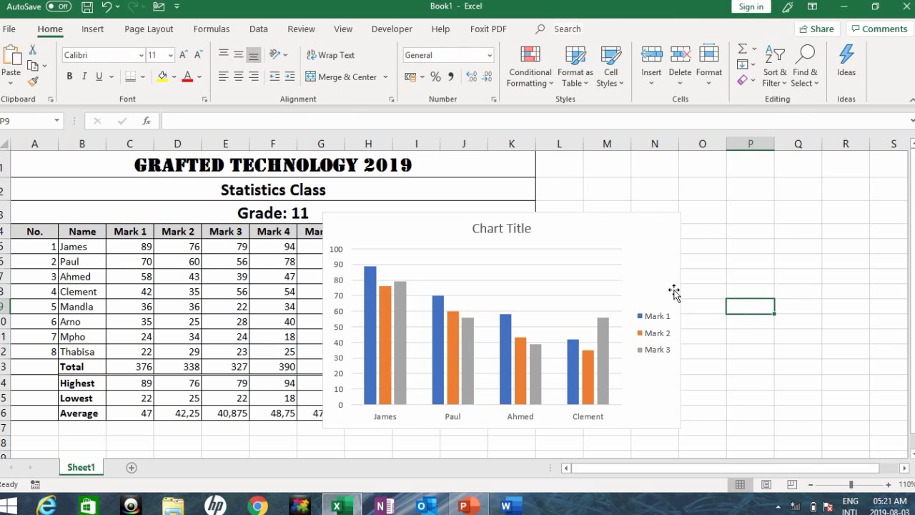
{"action": "left_click", "coordinate": [663, 223]}
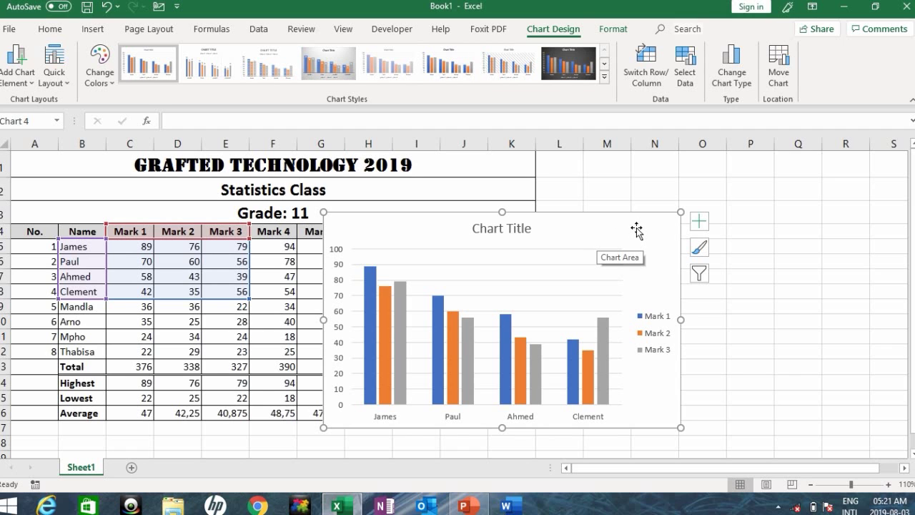
{"action": "left_click_drag", "start_coordinate": [641, 224], "coordinate": [617, 215]}
{"action": "left_click_drag", "start_coordinate": [558, 226], "coordinate": [652, 220]}
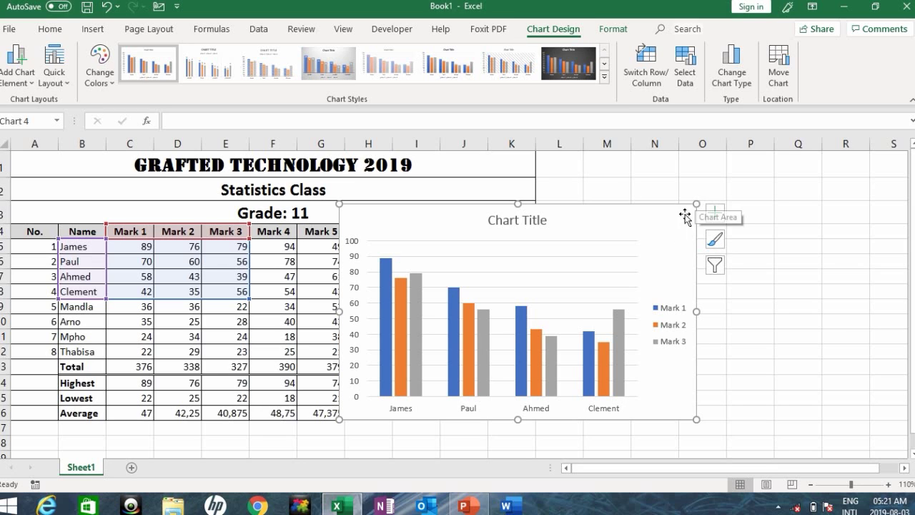
Step: Move the chart to a new chart sheet named "Best Four"
{"action": "left_click", "coordinate": [787, 84]}
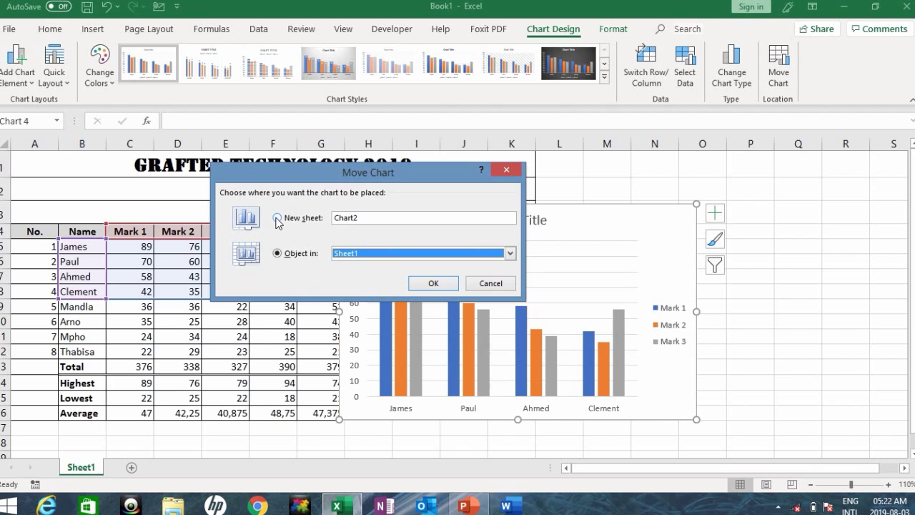
{"action": "left_click", "coordinate": [278, 218]}
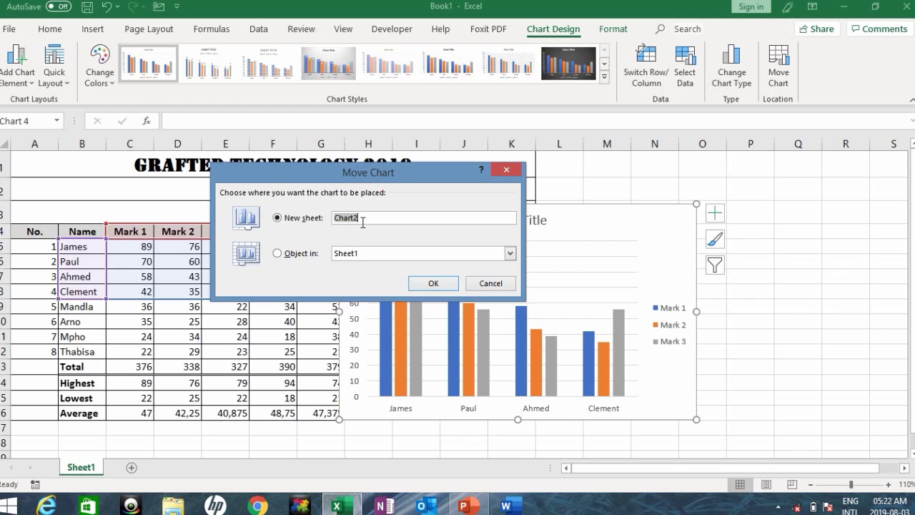
{"action": "type", "text": "Best Four"}
{"action": "left_click", "coordinate": [435, 283]}
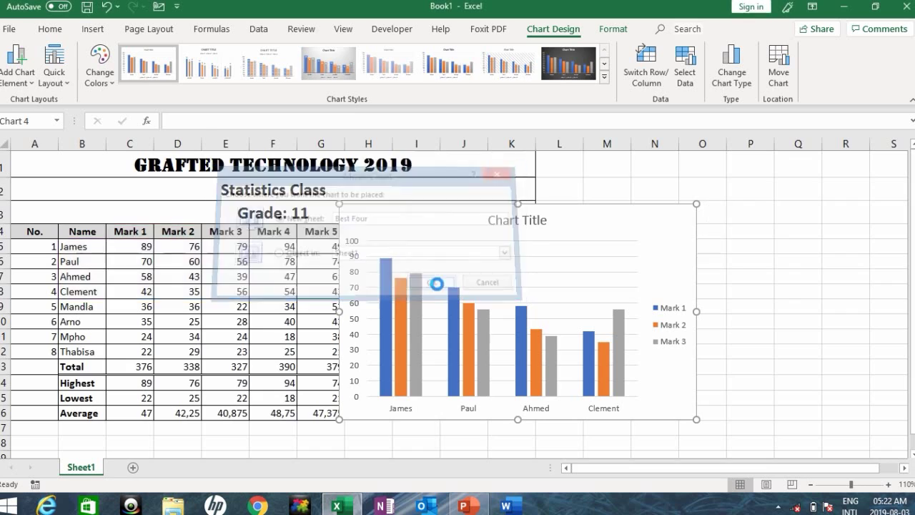
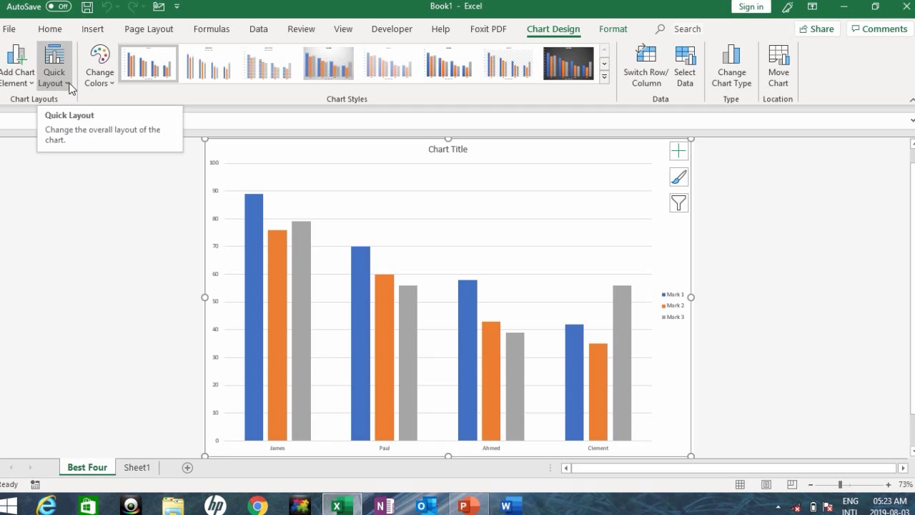
Step: Apply the quick layout Layout 1 to the chart on the Best Four sheet
{"action": "left_click", "coordinate": [68, 84]}
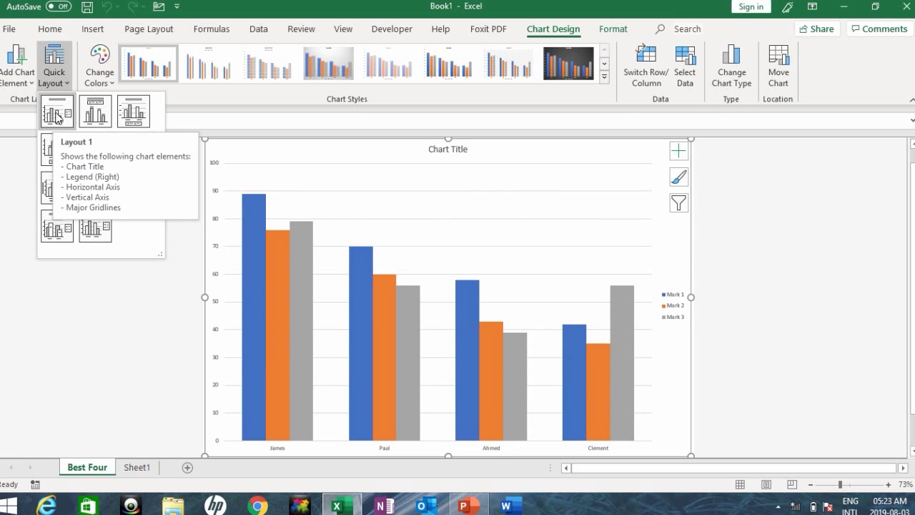
{"action": "left_click", "coordinate": [55, 112]}
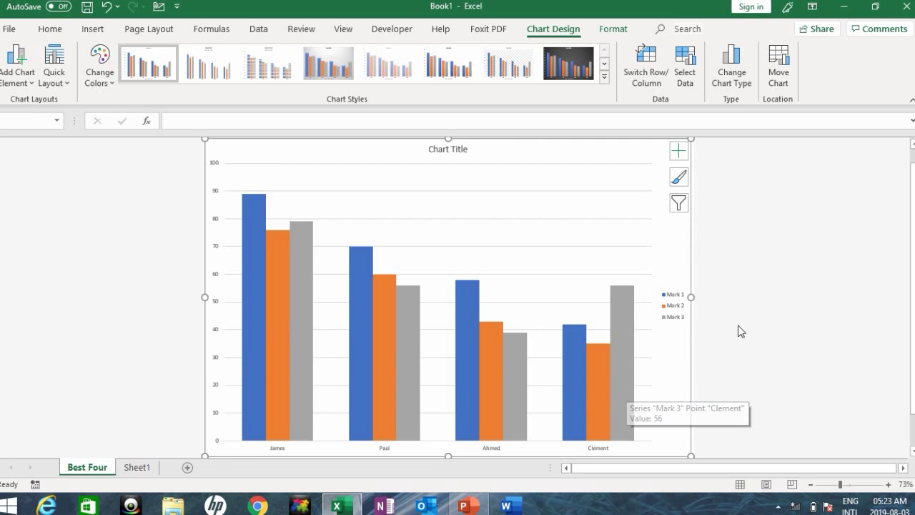
{"action": "scroll", "coordinate": [740, 323], "scroll_direction": "up", "scroll_amount": 1}
{"action": "scroll", "coordinate": [798, 318], "scroll_direction": "down", "scroll_amount": 1}
{"action": "scroll", "coordinate": [799, 318], "scroll_direction": "up", "scroll_amount": 1}
{"action": "scroll", "coordinate": [799, 318], "scroll_direction": "down", "scroll_amount": 1}
{"action": "scroll", "coordinate": [799, 318], "scroll_direction": "up", "scroll_amount": 1}
Step: Change the chart title to "Best Four" and deselect the chart
{"action": "key", "text": "XF86AudioRaiseVolume"}
{"action": "key", "text": "Up"}
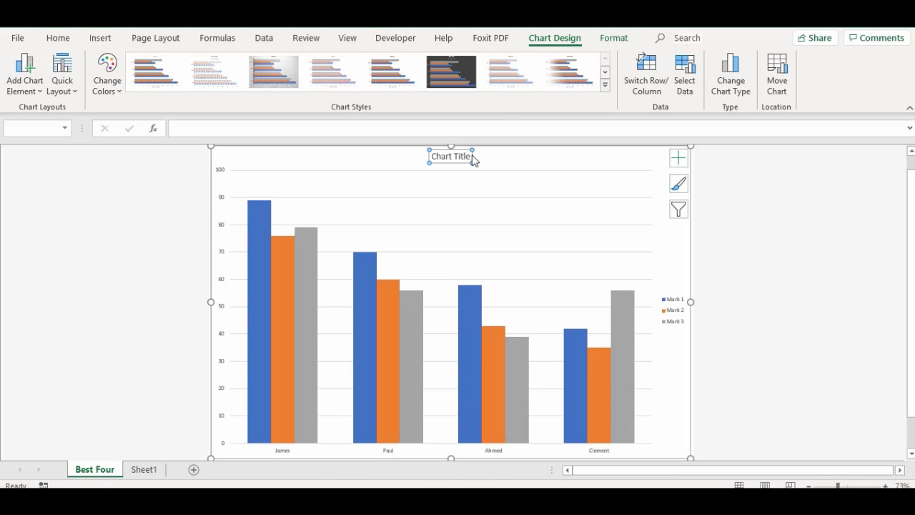
{"action": "left_click", "coordinate": [417, 132]}
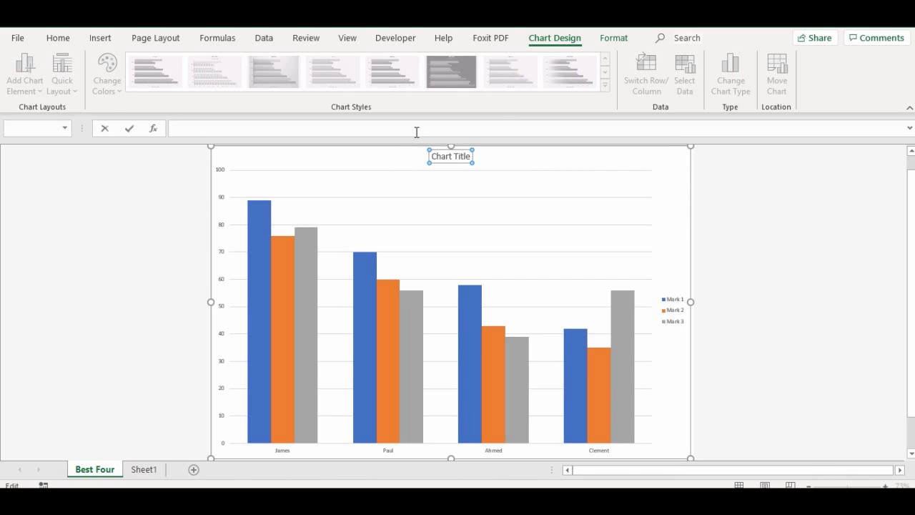
{"action": "type", "text": "Se"}
{"action": "key", "text": "BackSpace"}
{"action": "key", "text": "BackSpace"}
{"action": "type", "text": "Best Four"}
{"action": "key", "text": "Return"}
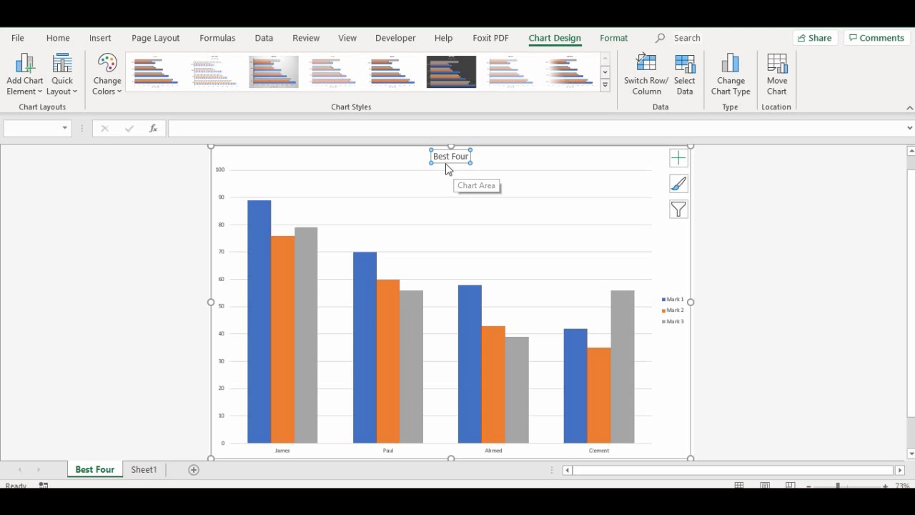
{"action": "left_click", "coordinate": [717, 208]}
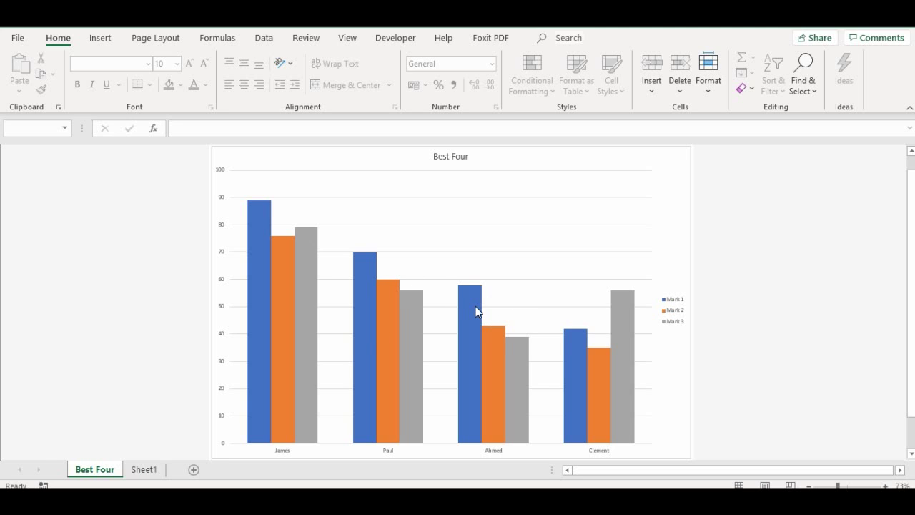
{"action": "mouse_move", "coordinate": [477, 312]}
{"action": "left_click", "coordinate": [680, 164]}
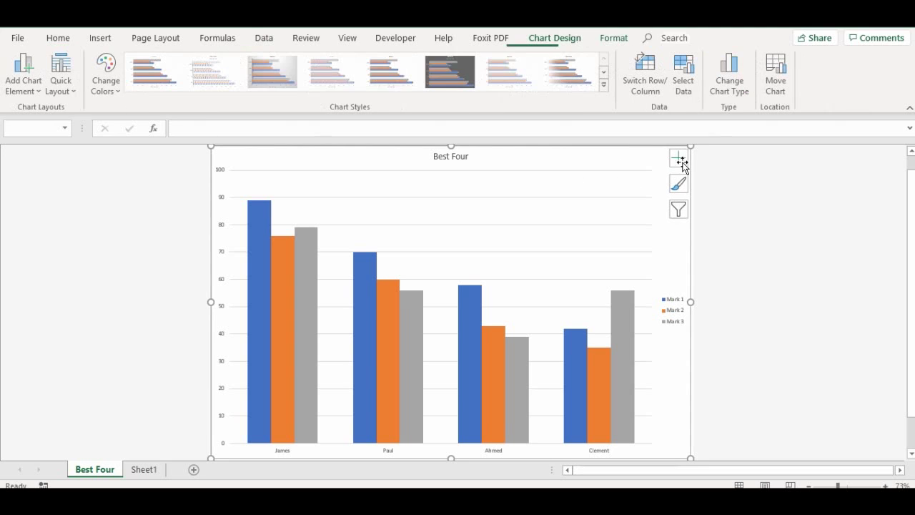
{"action": "left_click", "coordinate": [742, 192]}
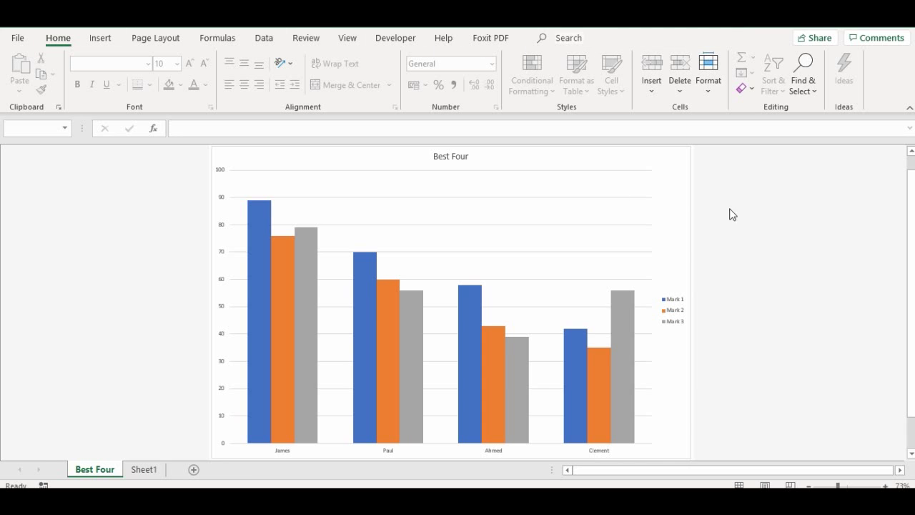
Step: Switch the chart's rows and columns, switch them back, and deselect the chart
{"action": "left_click", "coordinate": [669, 162]}
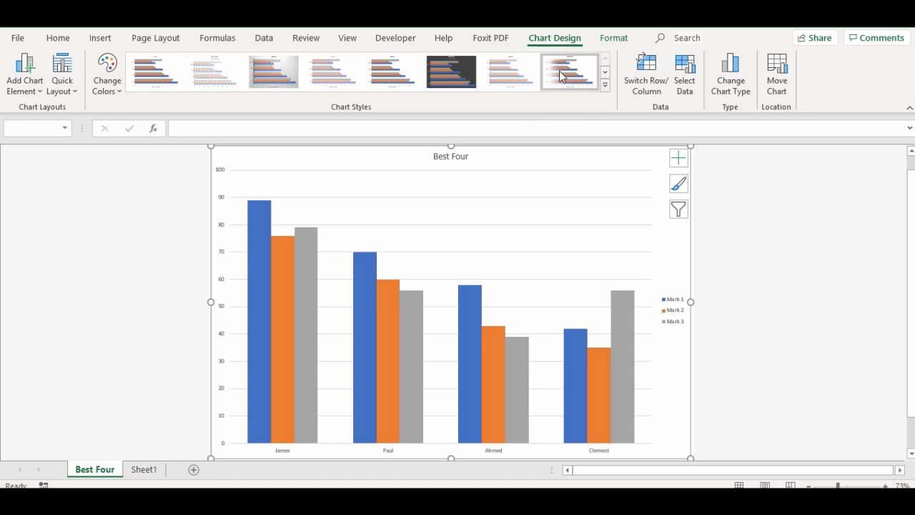
{"action": "left_click", "coordinate": [647, 89]}
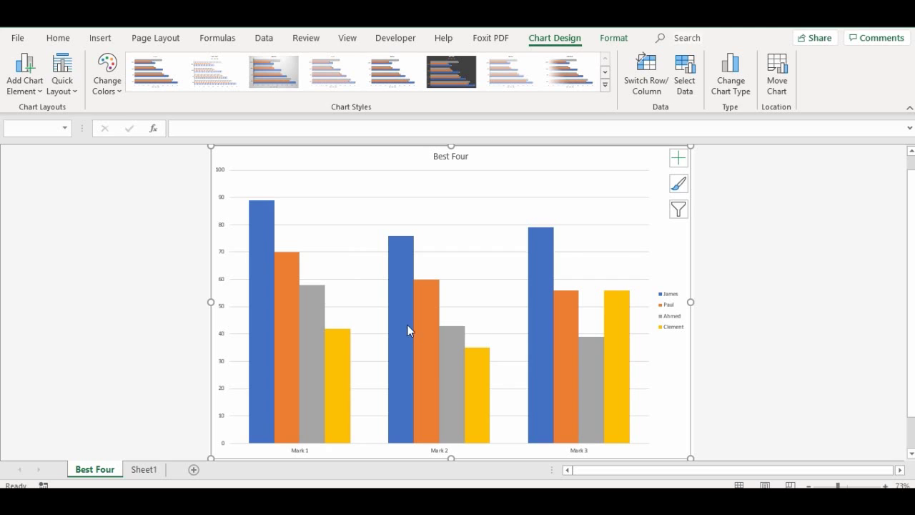
{"action": "mouse_move", "coordinate": [537, 321]}
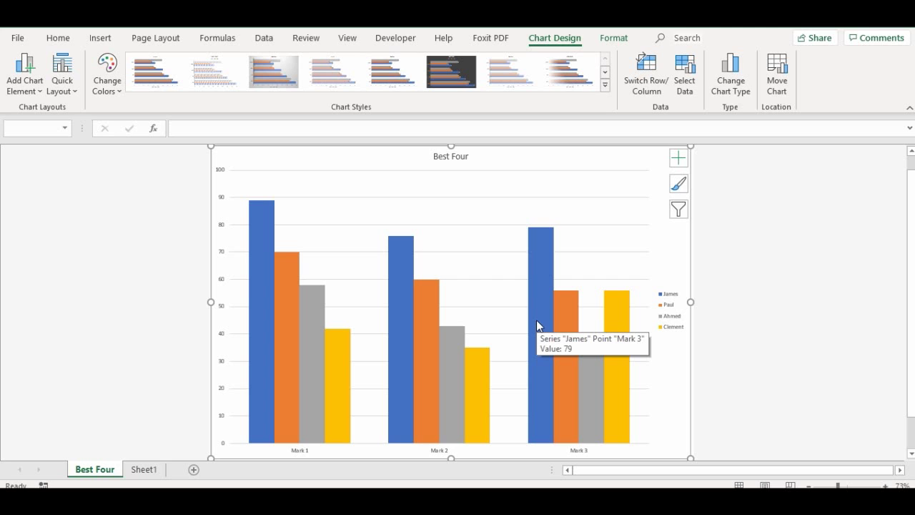
{"action": "left_click", "coordinate": [647, 86]}
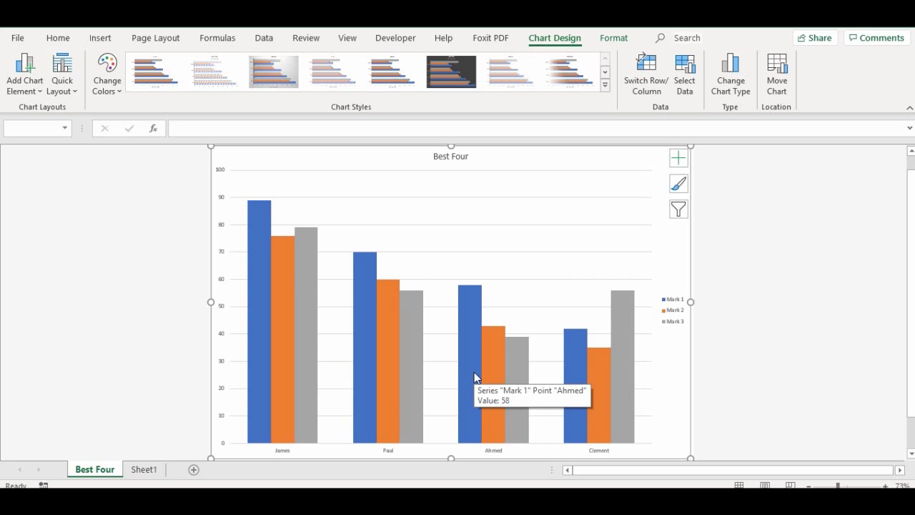
{"action": "left_click", "coordinate": [721, 217]}
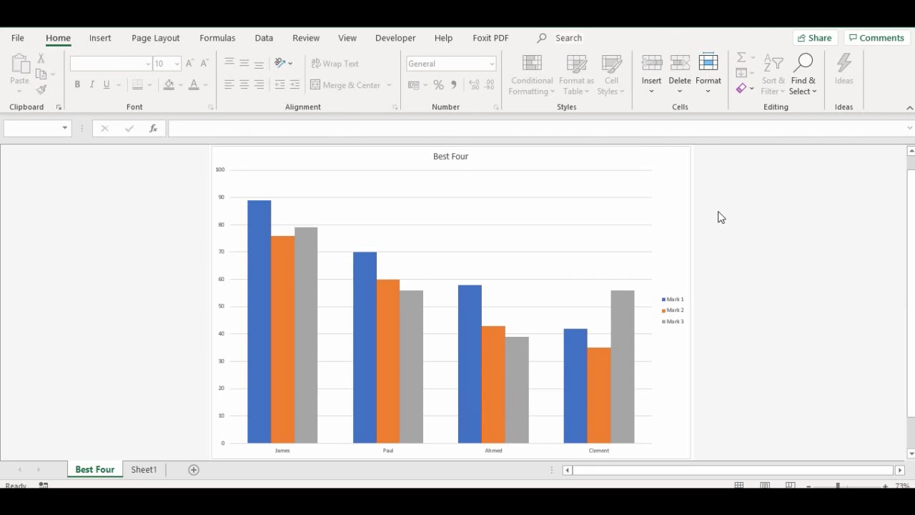
{"action": "key", "text": "XF86AudioRaiseVolume"}
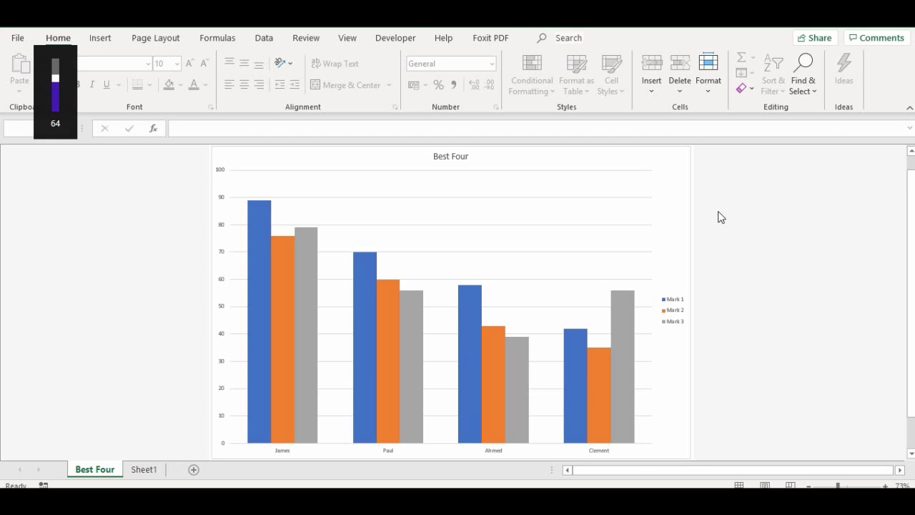
{"action": "key", "text": "XF86AudioRaiseVolume"}
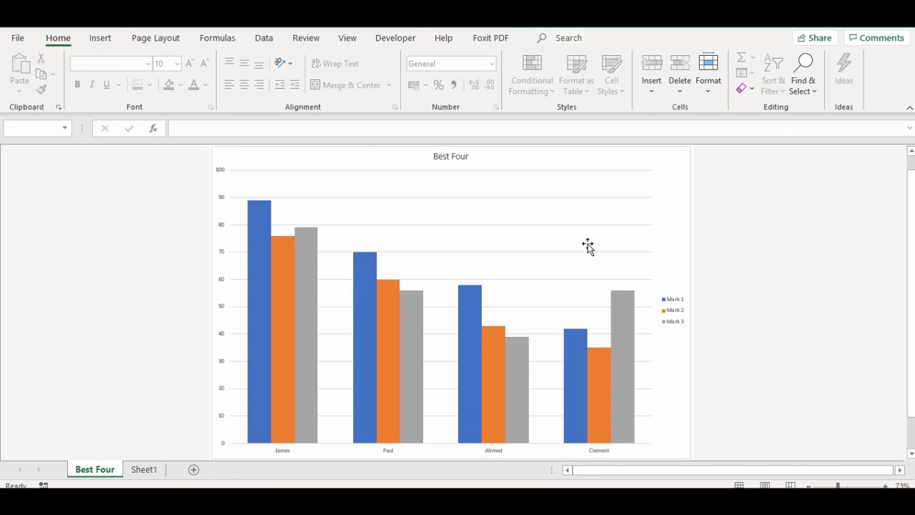
Step: Apply the chart style with the dark gradient background and gradient-filled columns to the Best Four chart
{"action": "left_click", "coordinate": [641, 163]}
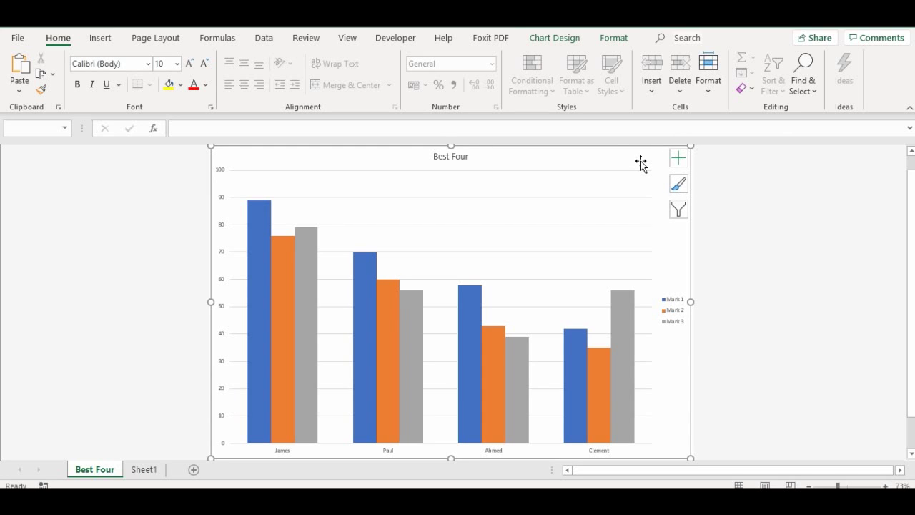
{"action": "left_click", "coordinate": [564, 40]}
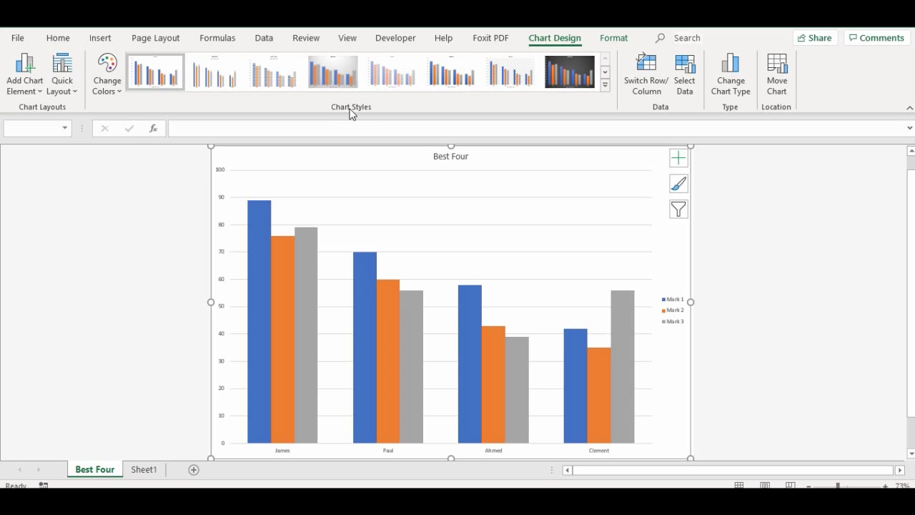
{"action": "left_click", "coordinate": [604, 85]}
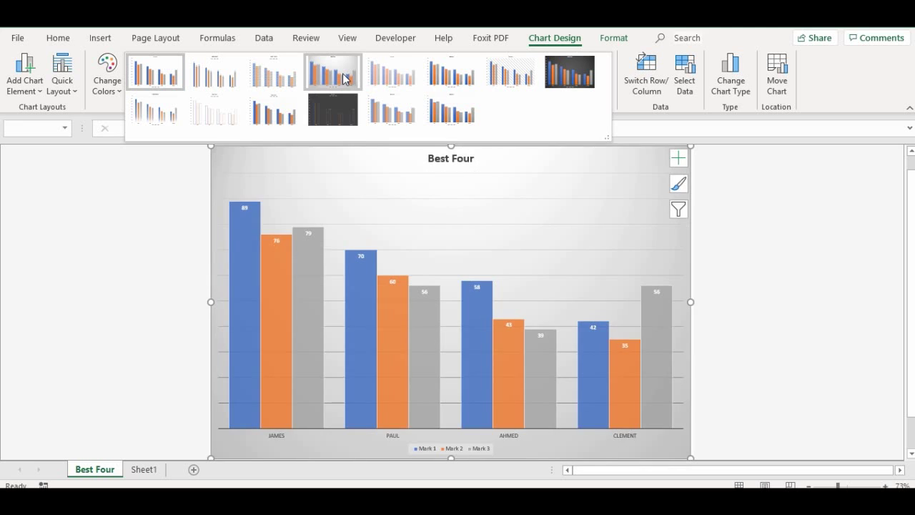
{"action": "left_click", "coordinate": [574, 81]}
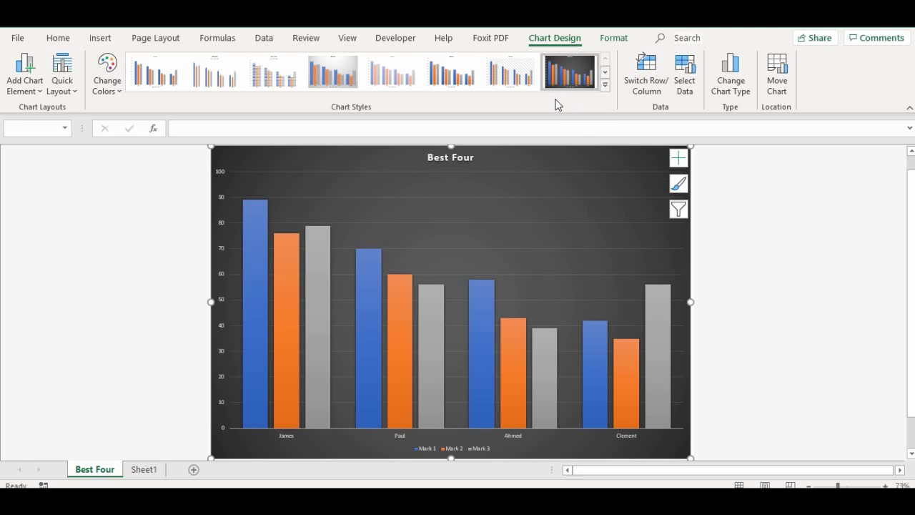
Step: Change the chart type to 3-D Clustered Bar, keeping the students as categories and the marks as series
{"action": "left_click", "coordinate": [736, 90]}
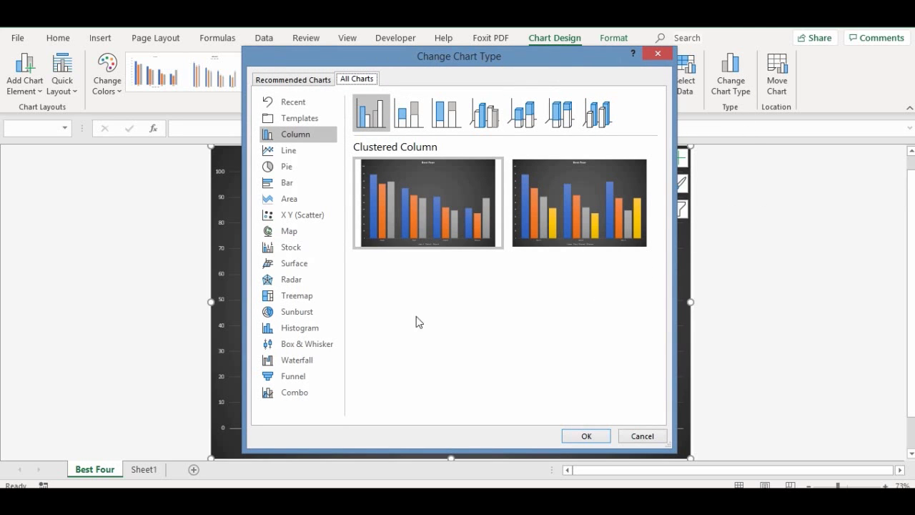
{"action": "left_click", "coordinate": [289, 184]}
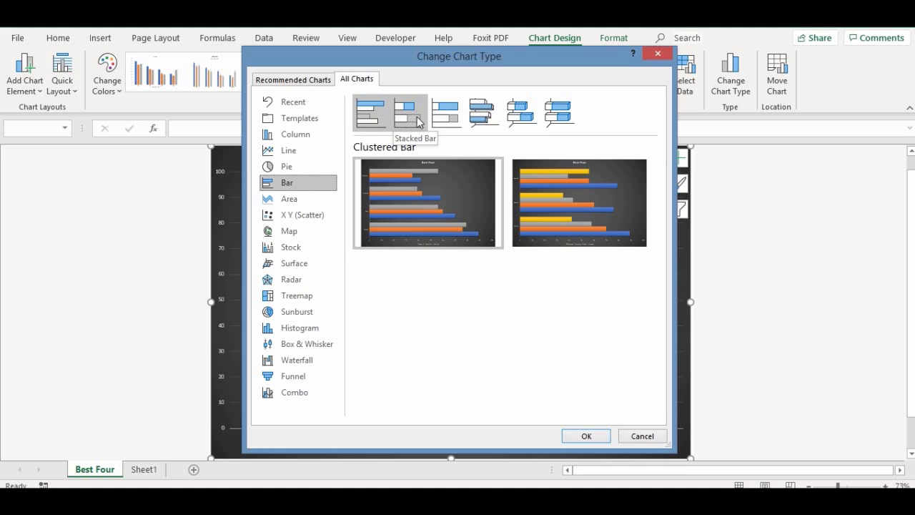
{"action": "left_click", "coordinate": [470, 123]}
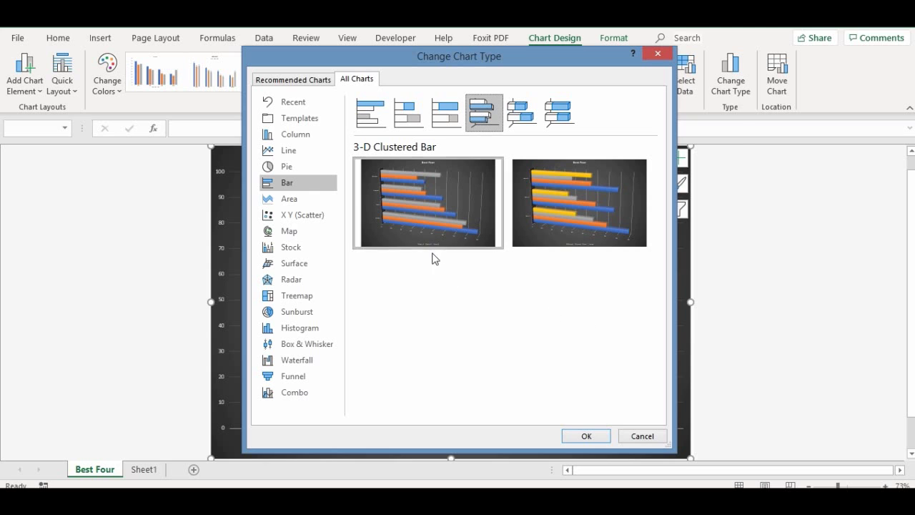
{"action": "mouse_move", "coordinate": [521, 247]}
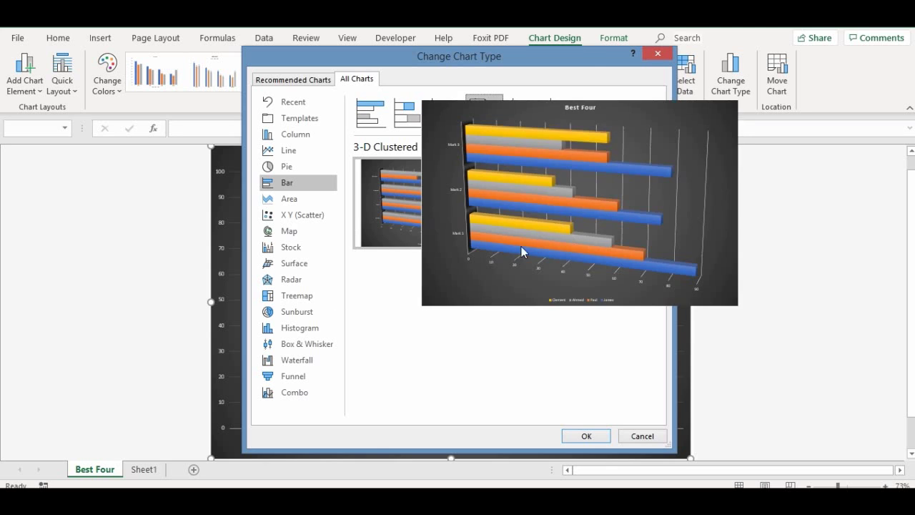
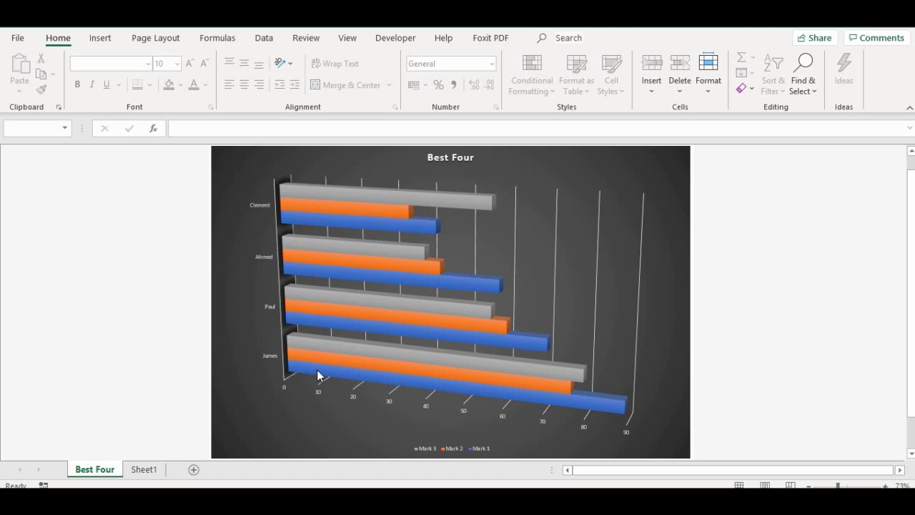
Step: Fill the Mark 1 series bars with the standard green color
{"action": "mouse_move", "coordinate": [322, 371]}
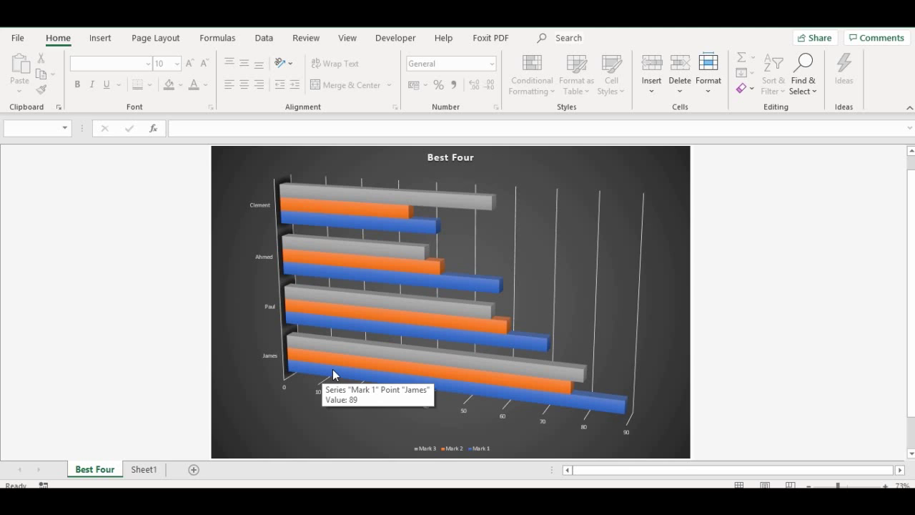
{"action": "right_click", "coordinate": [332, 369]}
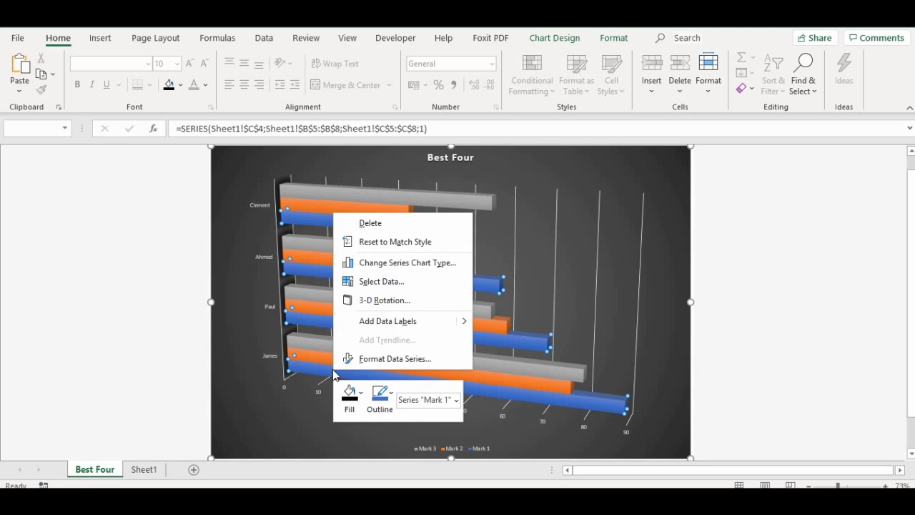
{"action": "left_click", "coordinate": [363, 398]}
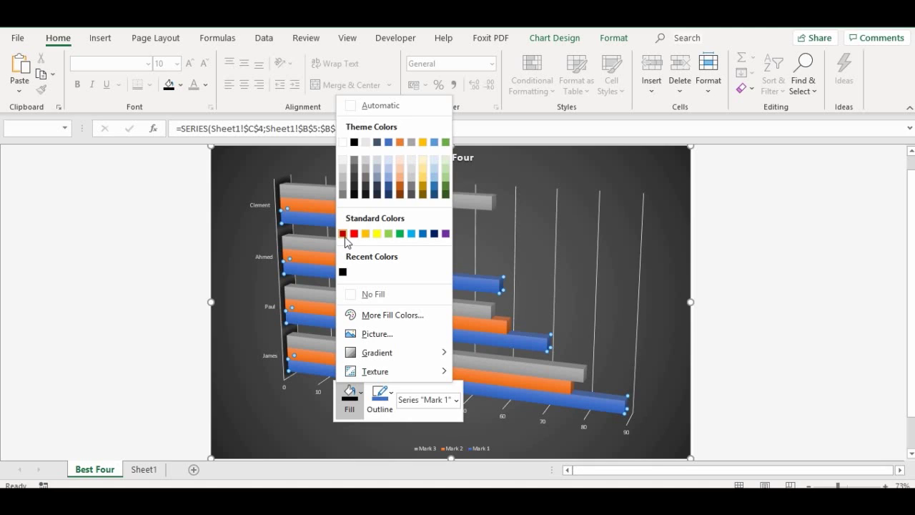
{"action": "left_click", "coordinate": [400, 234]}
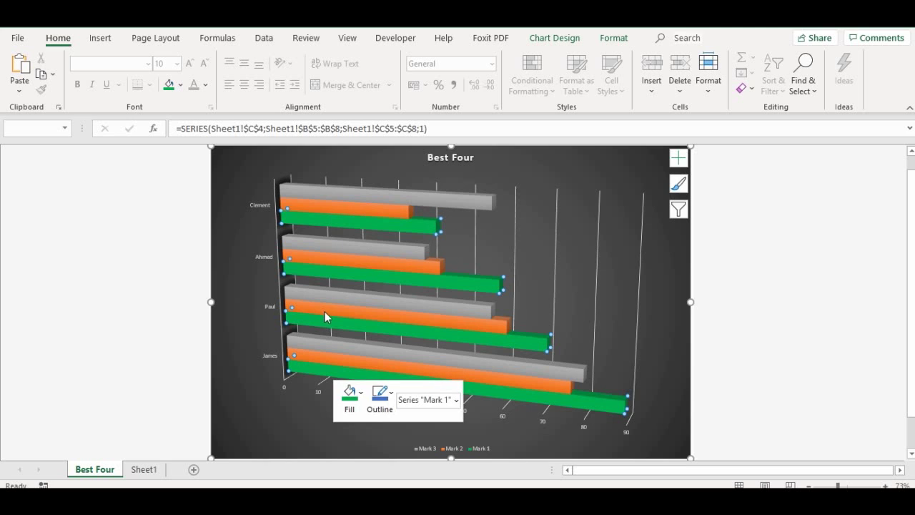
Step: Fill the Mark 3 series bars with the standard yellow color and deselect the chart
{"action": "right_click", "coordinate": [336, 193]}
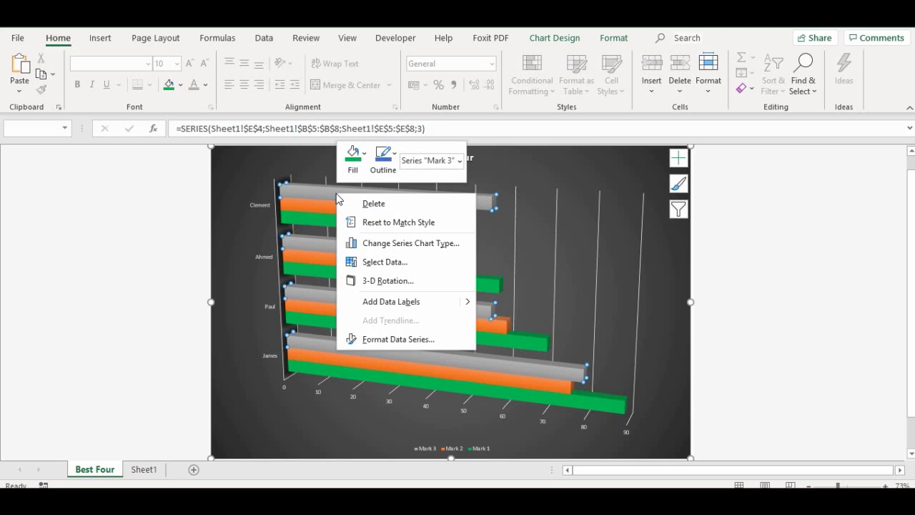
{"action": "right_click", "coordinate": [329, 194]}
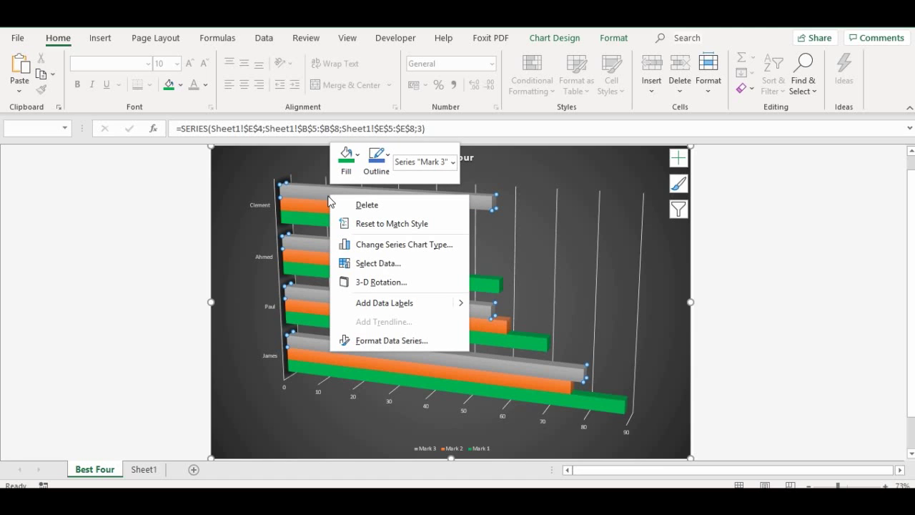
{"action": "left_click", "coordinate": [356, 157]}
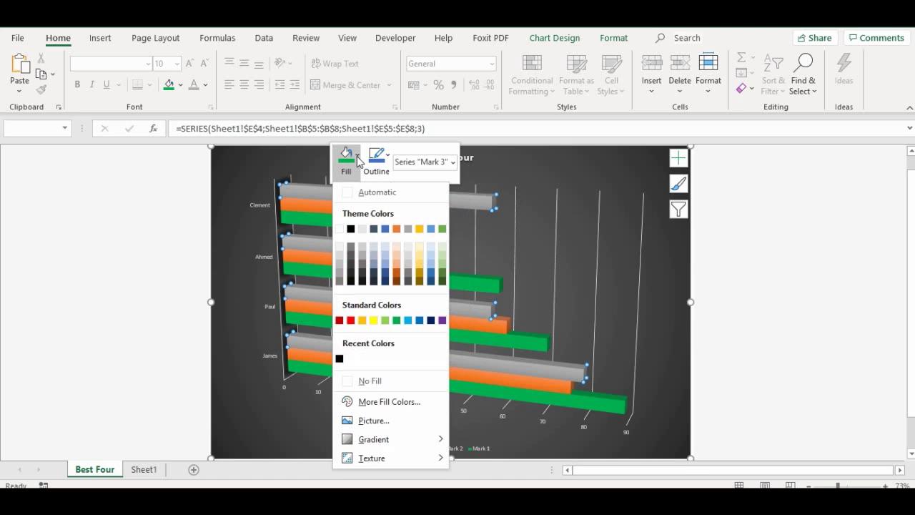
{"action": "left_click", "coordinate": [374, 321]}
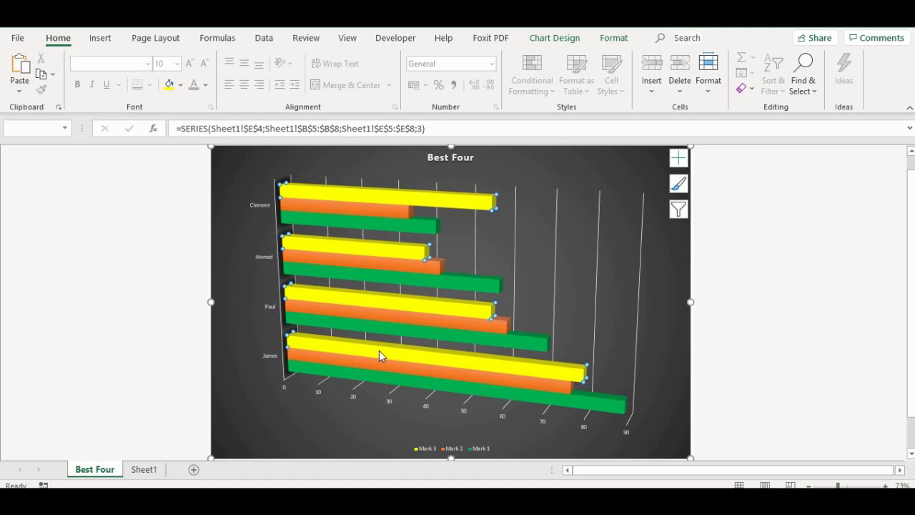
{"action": "mouse_move", "coordinate": [378, 350]}
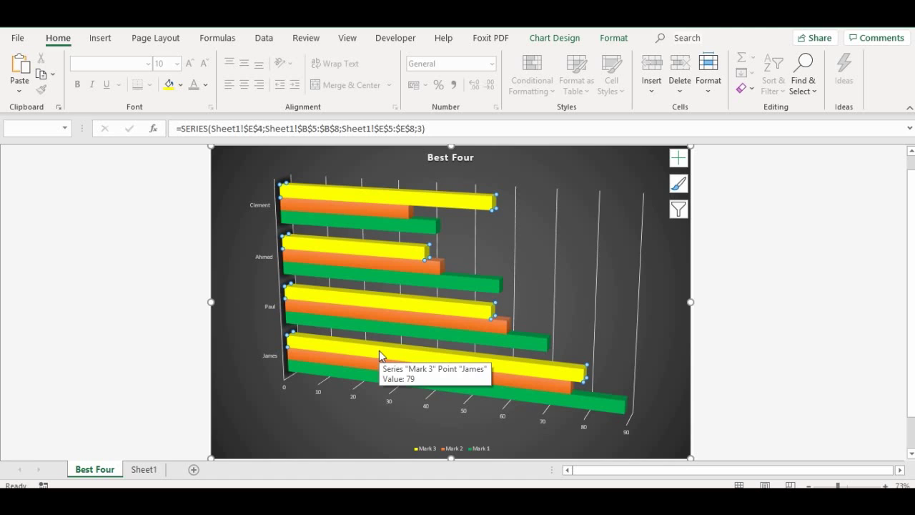
{"action": "left_click", "coordinate": [834, 321]}
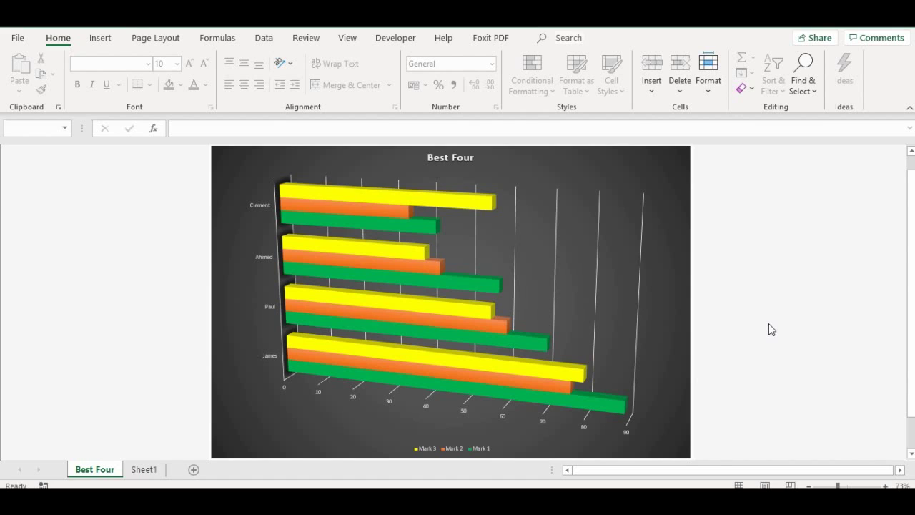
Step: Preview the chart element options for axes, axis titles, chart title, data labels, data table, gridlines and legend without applying any
{"action": "left_click", "coordinate": [665, 161]}
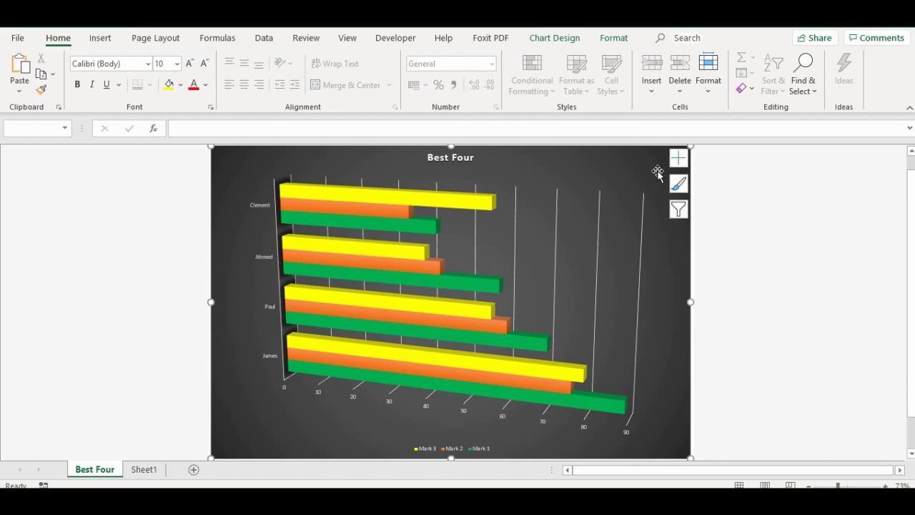
{"action": "left_click", "coordinate": [557, 43]}
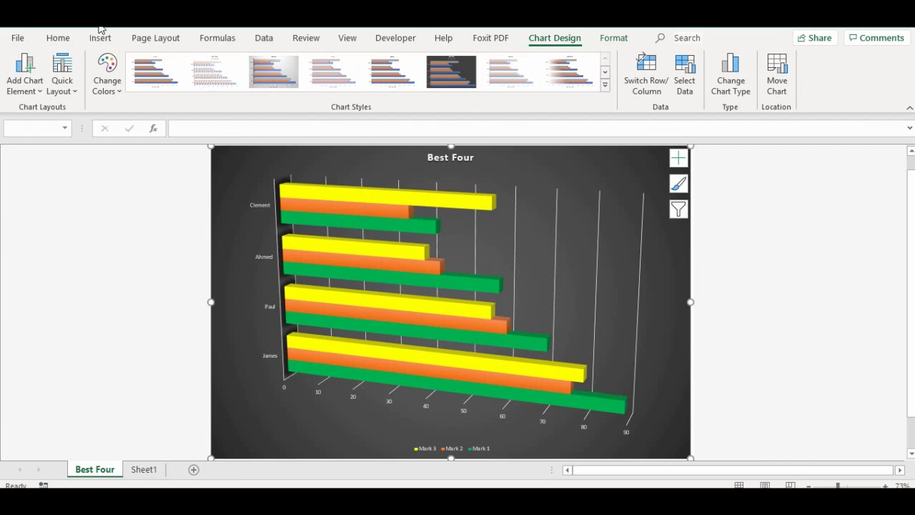
{"action": "left_click", "coordinate": [38, 92]}
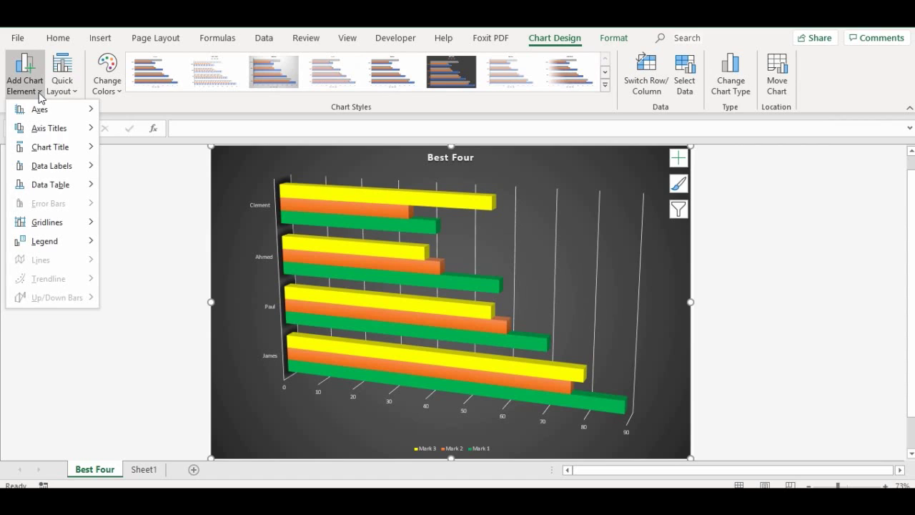
{"action": "mouse_move", "coordinate": [41, 112]}
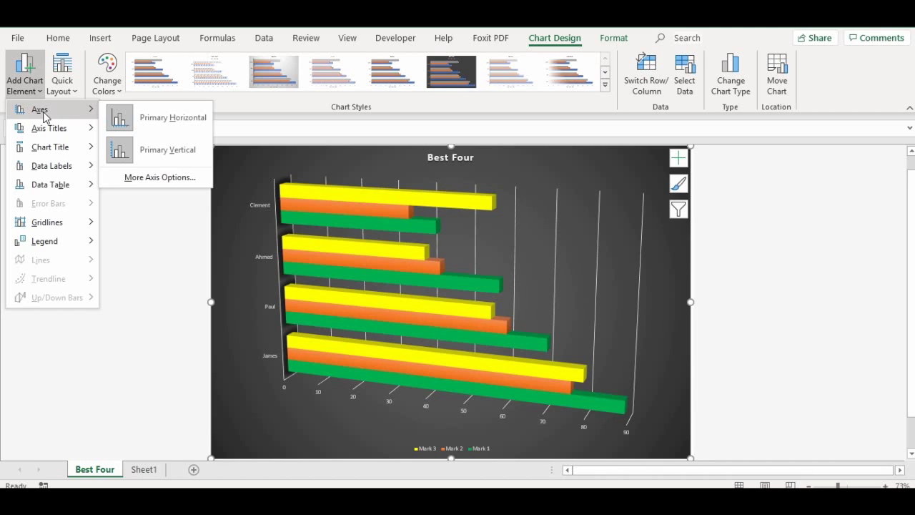
{"action": "mouse_move", "coordinate": [36, 133]}
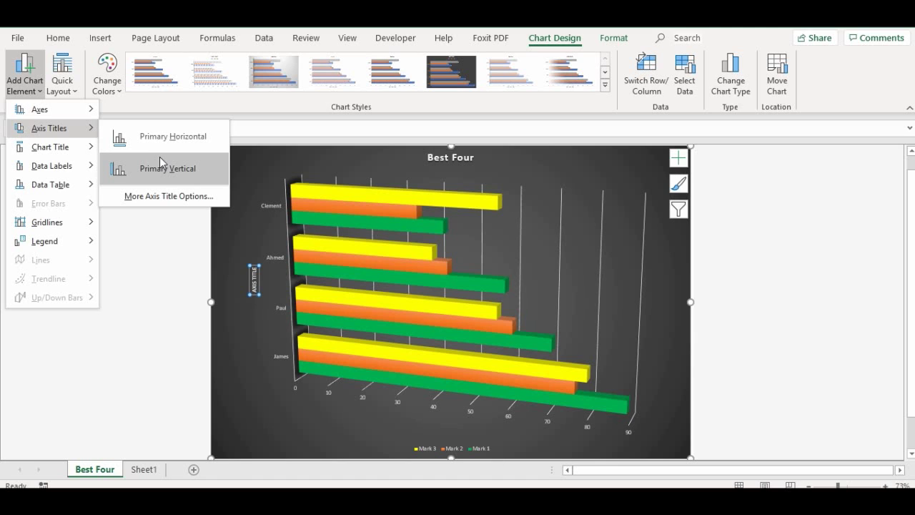
{"action": "left_click", "coordinate": [159, 158]}
{"action": "mouse_move", "coordinate": [55, 150]}
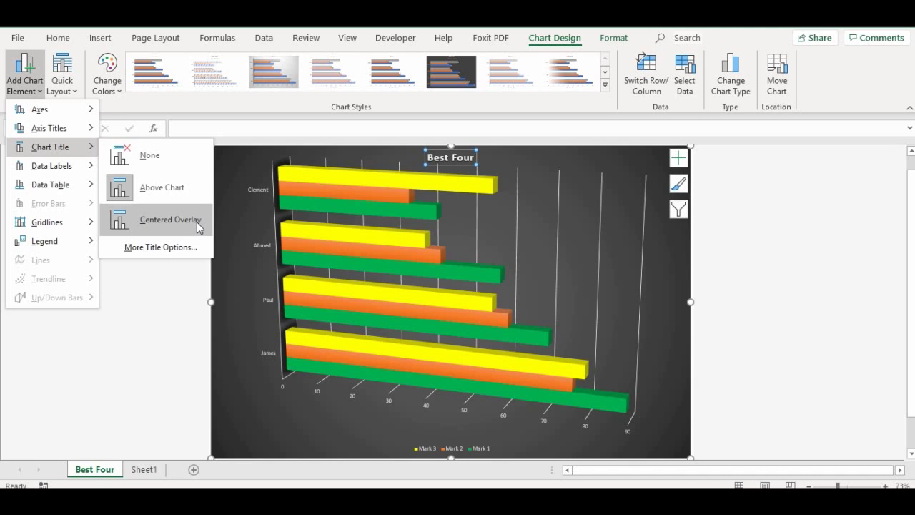
{"action": "mouse_move", "coordinate": [40, 173]}
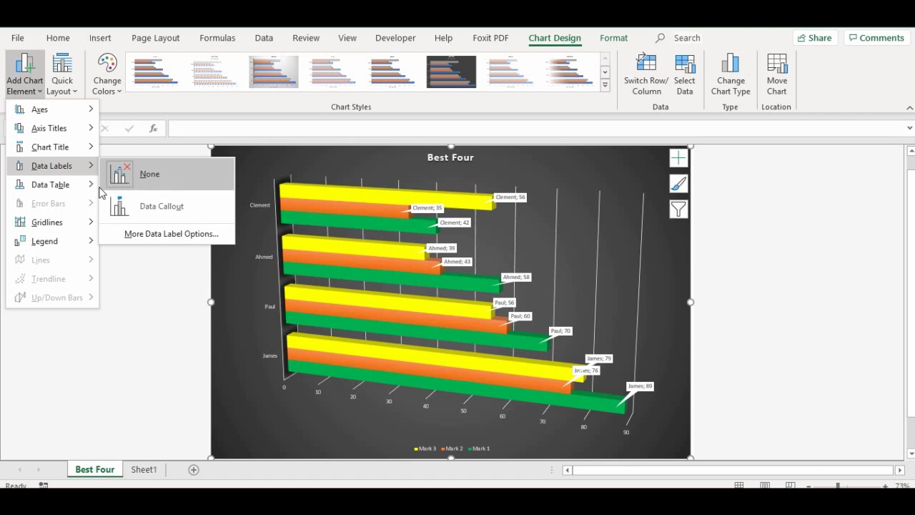
{"action": "mouse_move", "coordinate": [62, 191]}
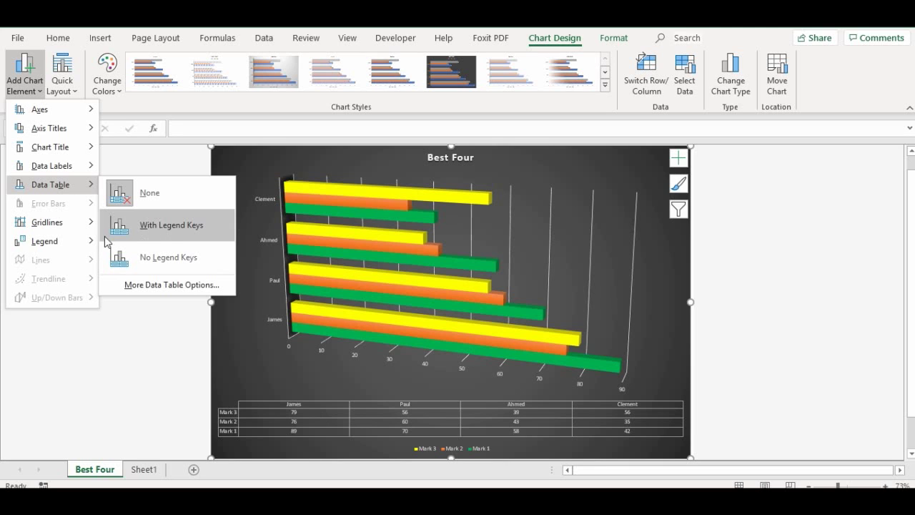
{"action": "mouse_move", "coordinate": [63, 231]}
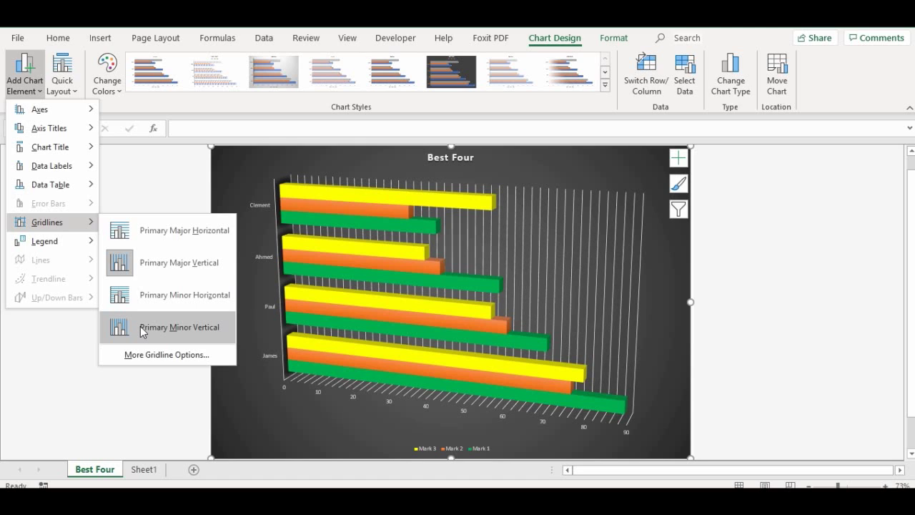
{"action": "left_click", "coordinate": [142, 331]}
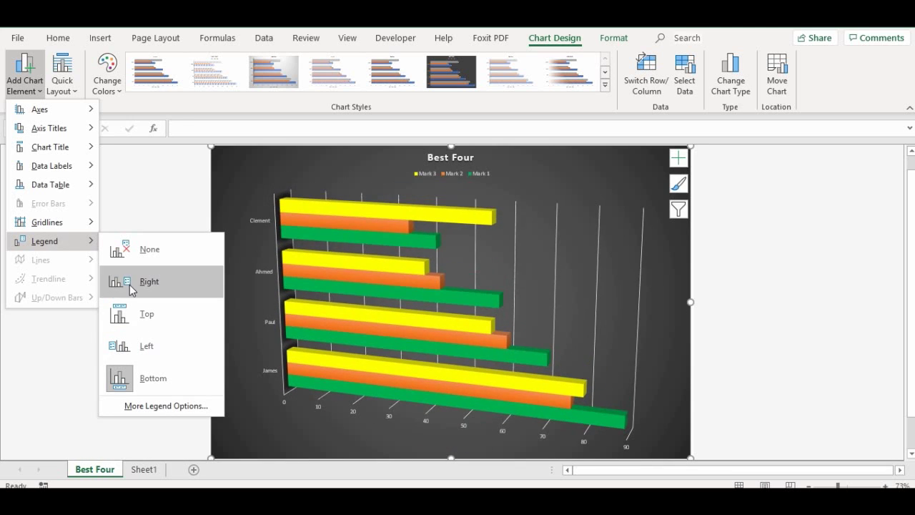
{"action": "left_click", "coordinate": [827, 335]}
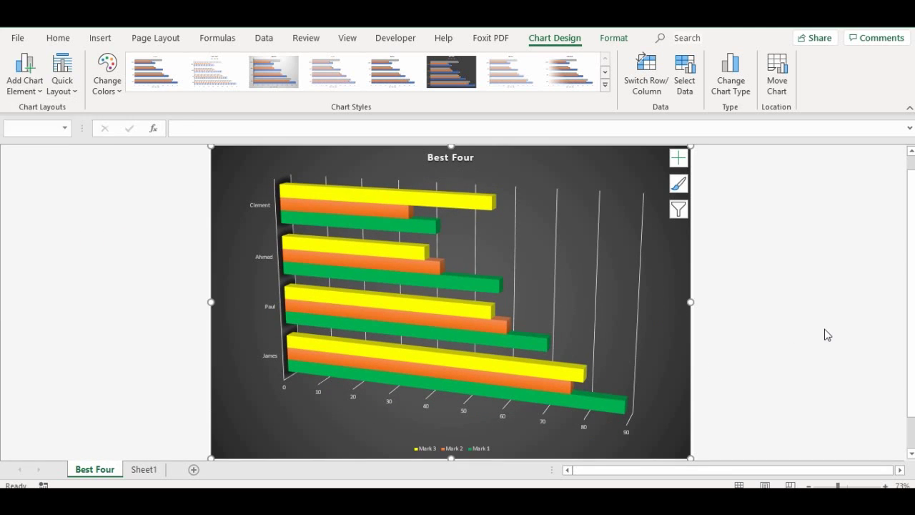